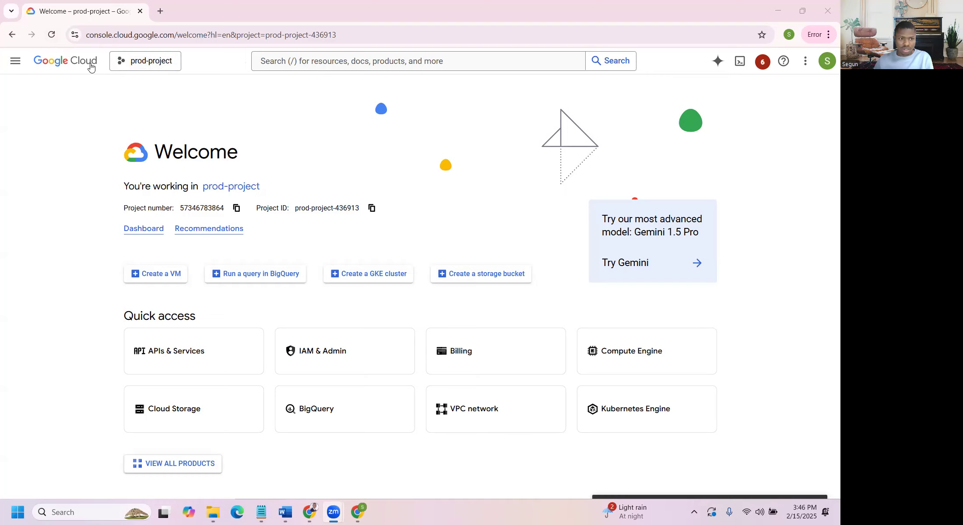
Start creating a new Compute Engine VM instance in prod-project and name it app1.
left_click(18, 61)
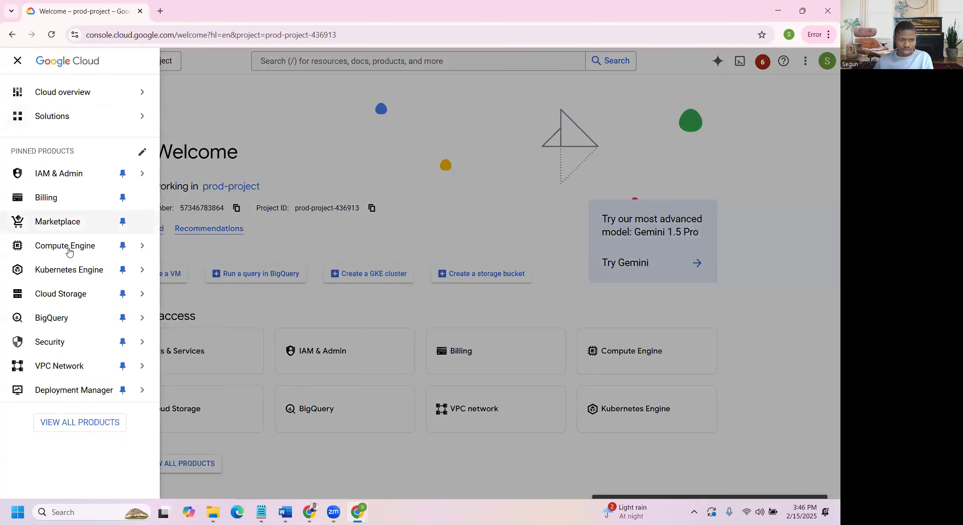
mouse_move(71, 247)
left_click(185, 132)
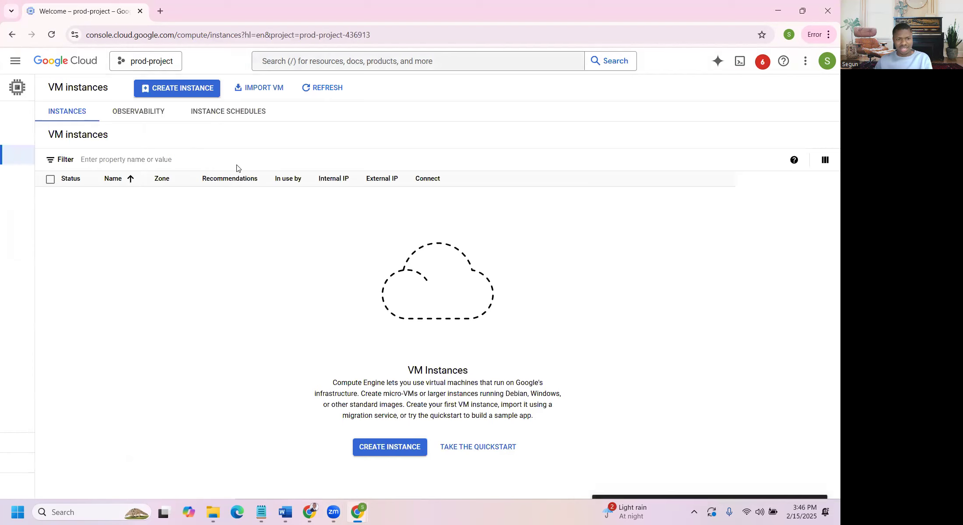
left_click(192, 89)
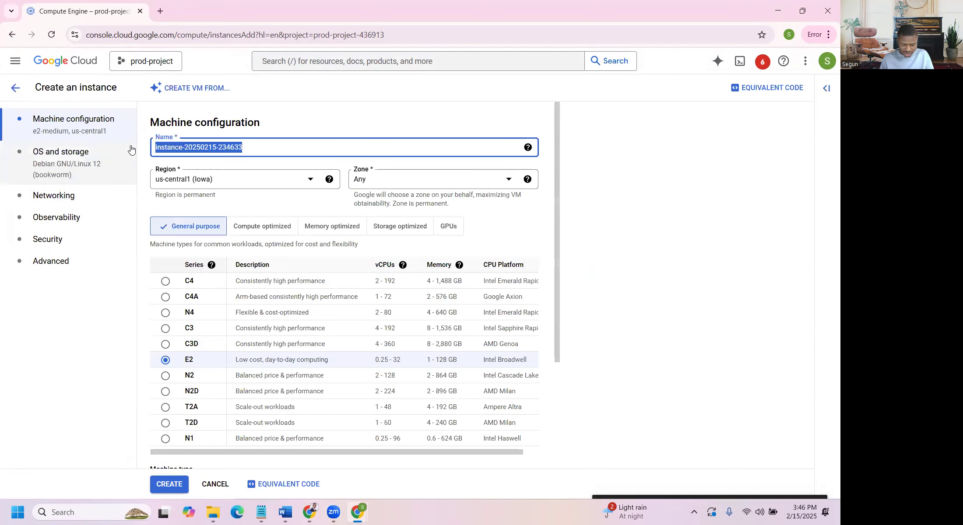
type("app")
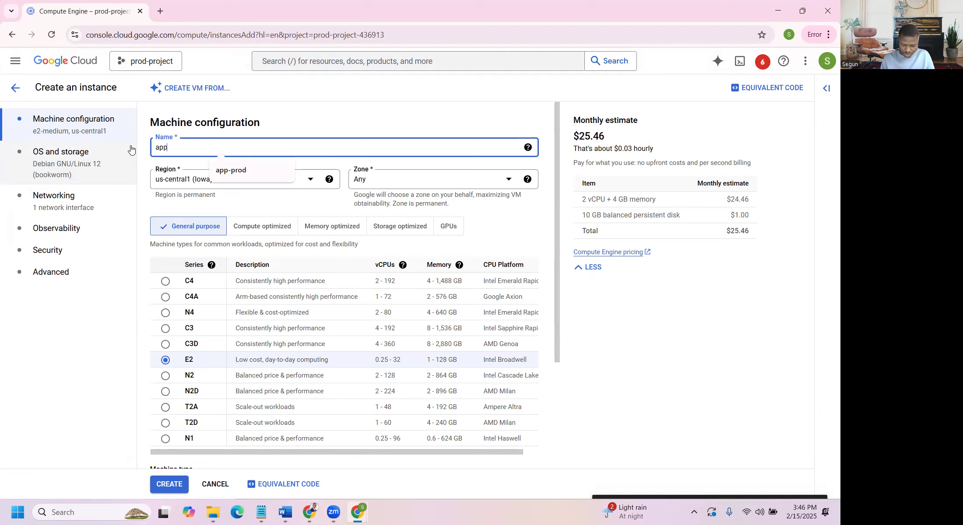
type("1")
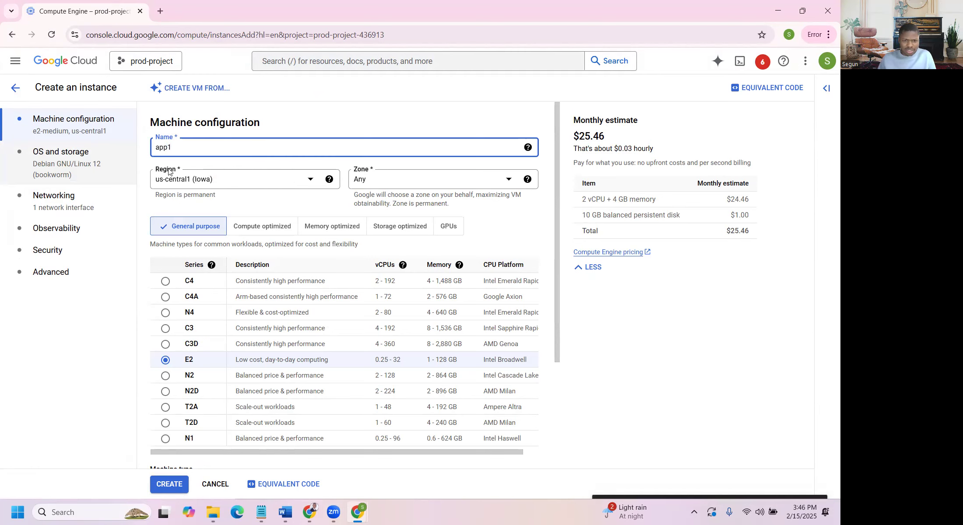
Set the app1 VM's region to us-west1 (Oregon).
left_click(218, 179)
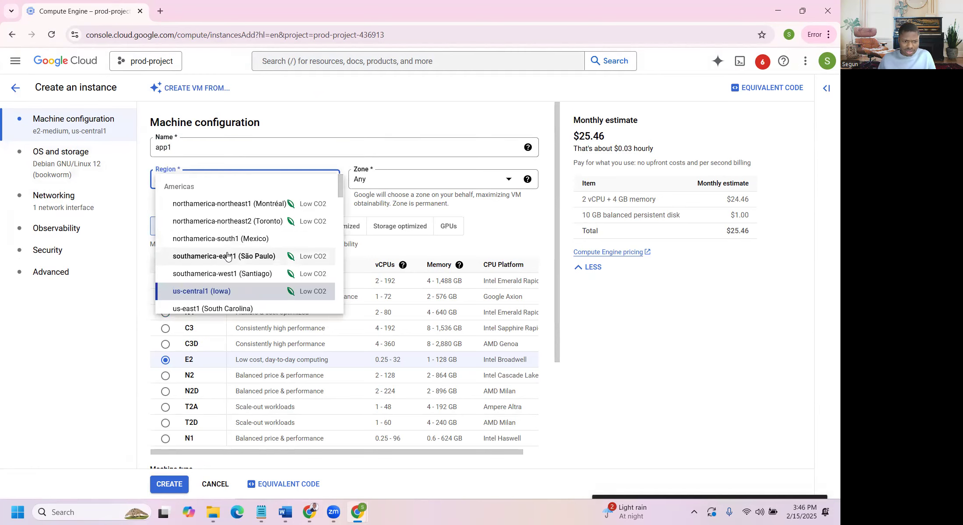
scroll(223, 254, "down", 3)
left_click(209, 270)
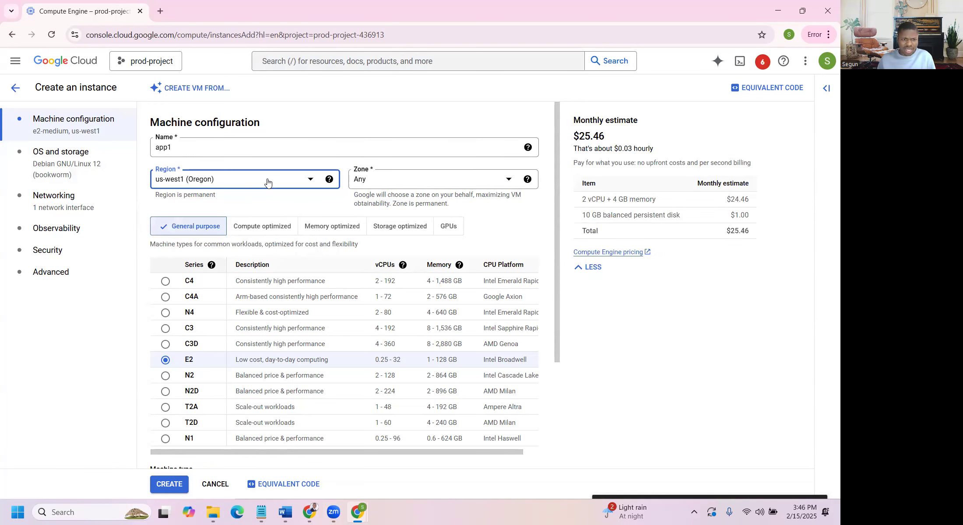
Choose the e2-micro machine type for the app1 VM and create the instance.
scroll(267, 197, "down", 3)
left_click(255, 381)
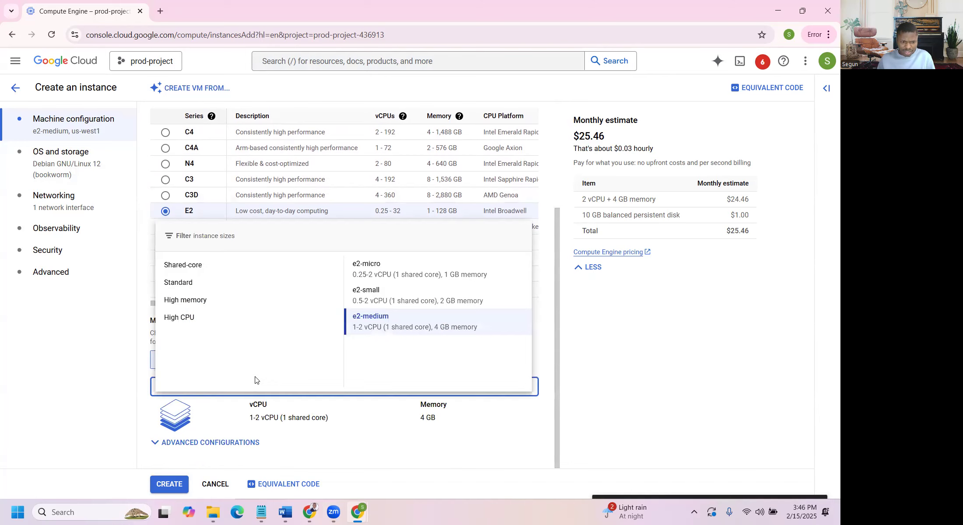
left_click(396, 267)
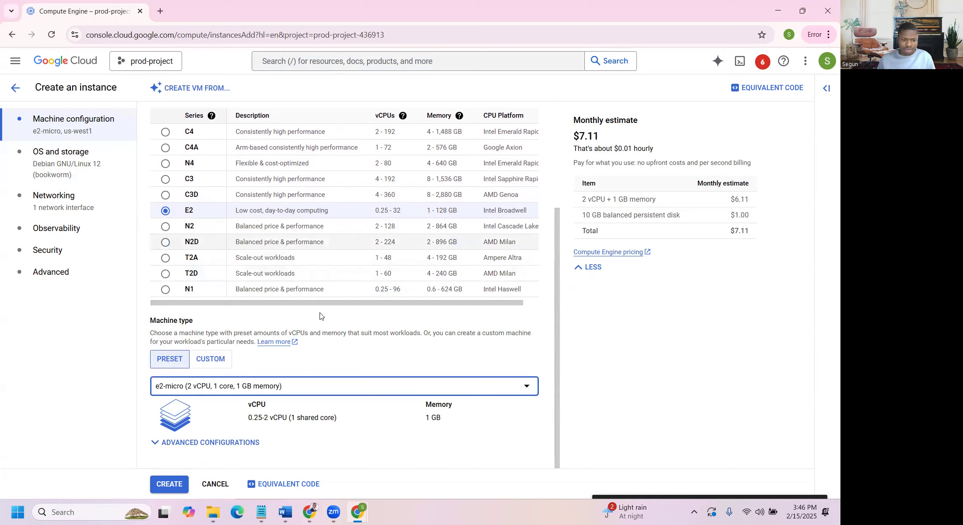
left_click(174, 485)
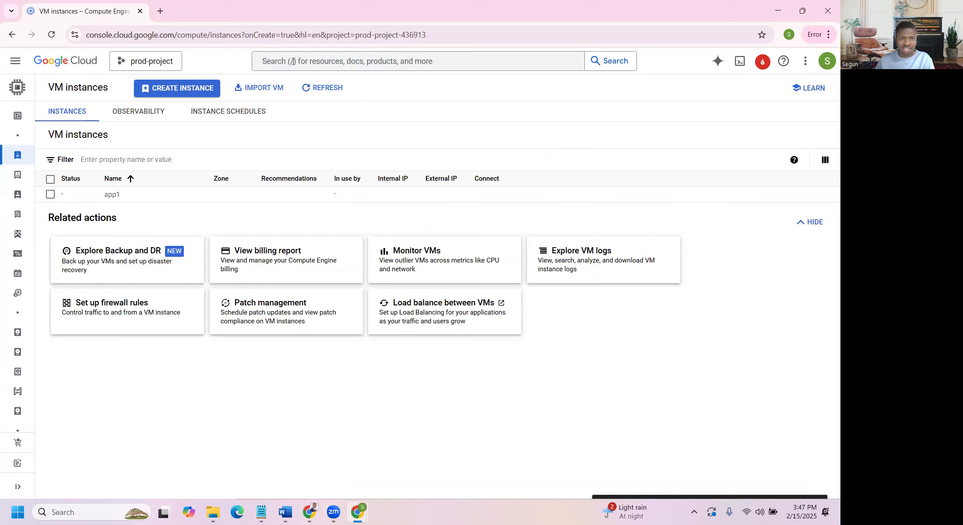
Find the Cloud SQL service by searching for "cloud sql" and start a new instance with the MySQL engine.
left_click(300, 61)
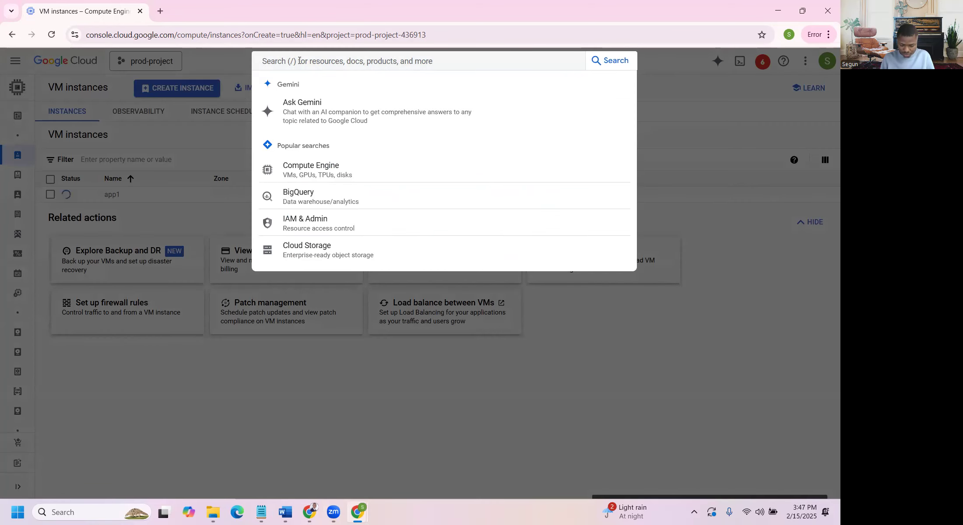
type("cloud sql")
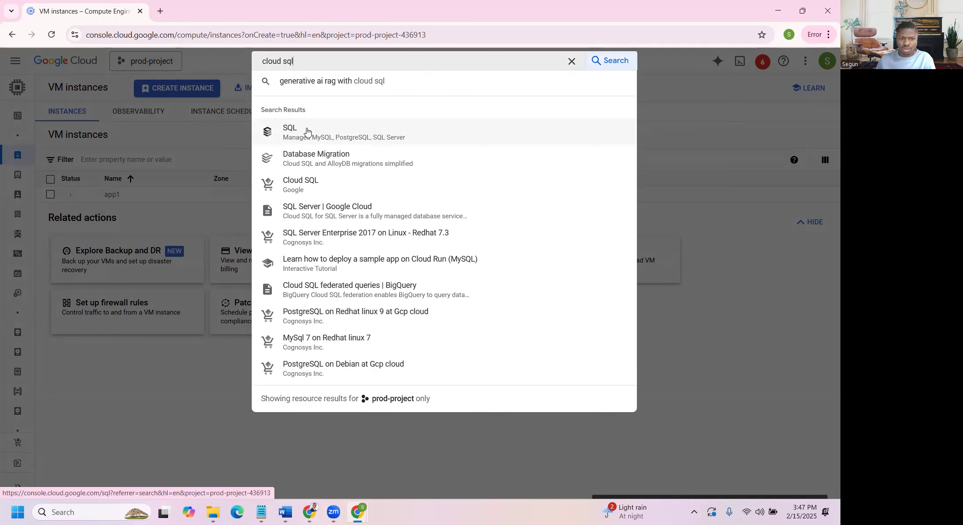
left_click(306, 132)
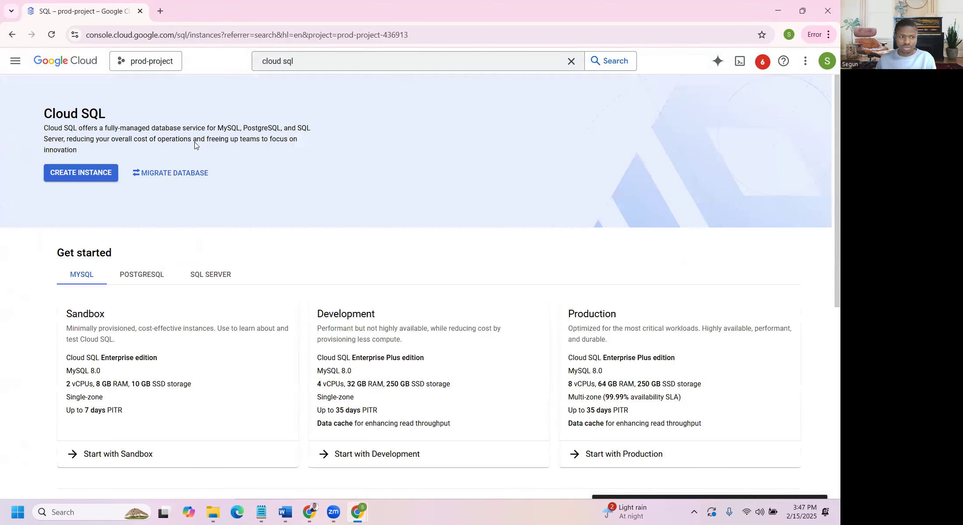
left_click(94, 175)
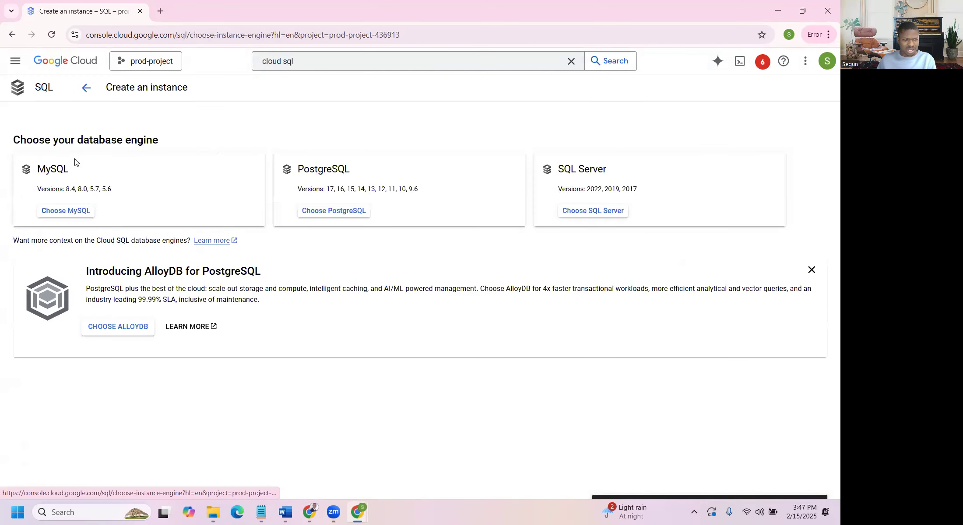
left_click(62, 212)
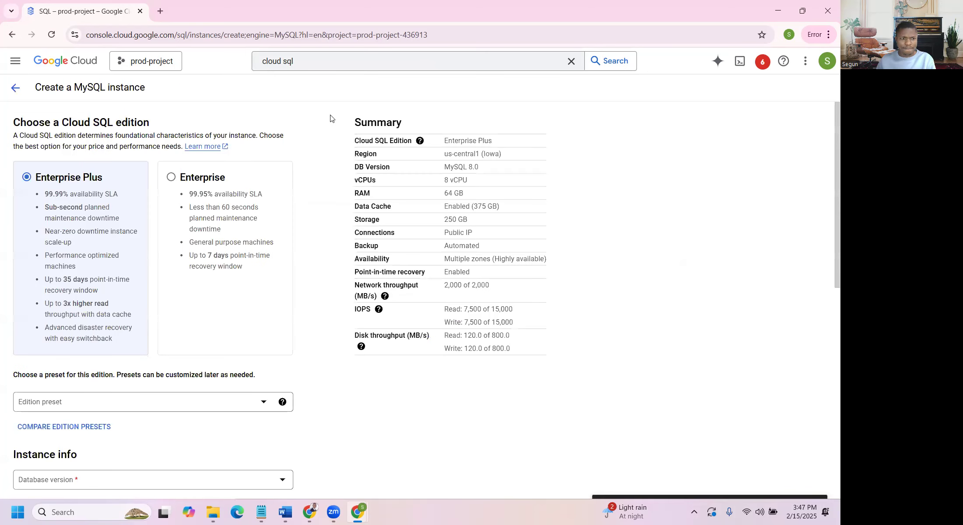
Choose the Enterprise edition for the MySQL instance and set its instance ID to cloudsql1.
left_click(171, 178)
scroll(238, 160, "down", 4)
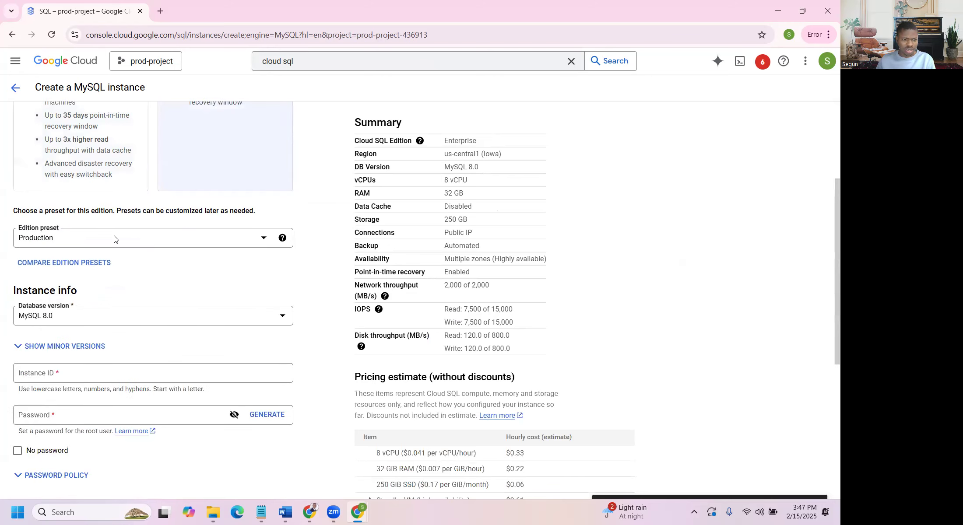
scroll(131, 236, "down", 5)
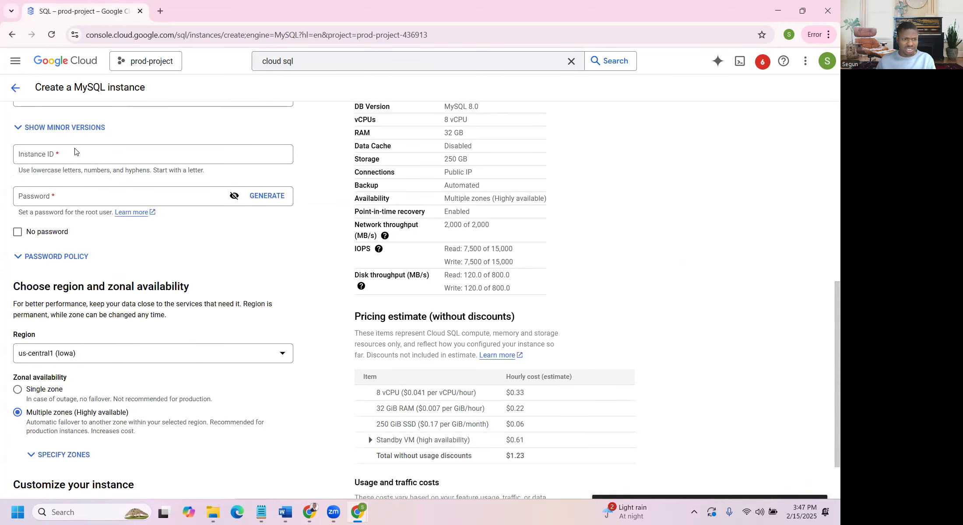
left_click(73, 151)
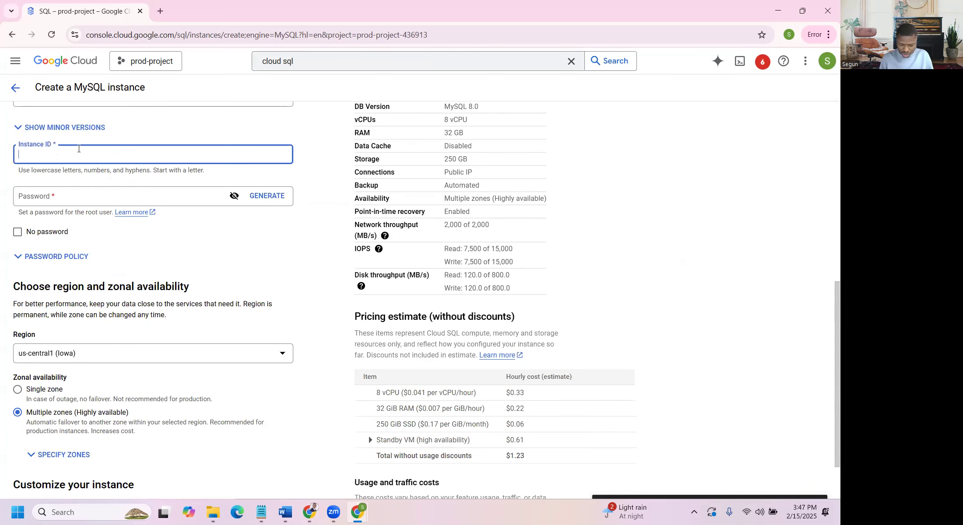
type("cloudsql1")
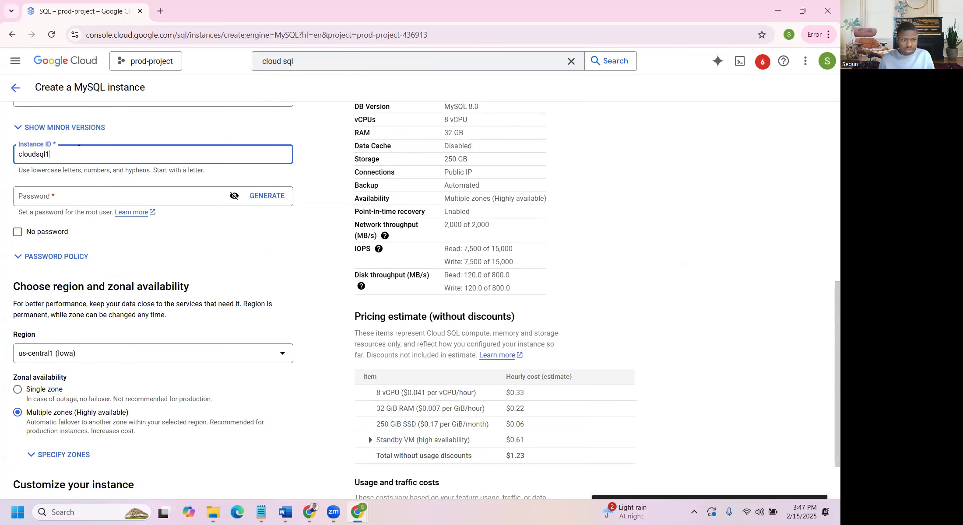
key("super+e")
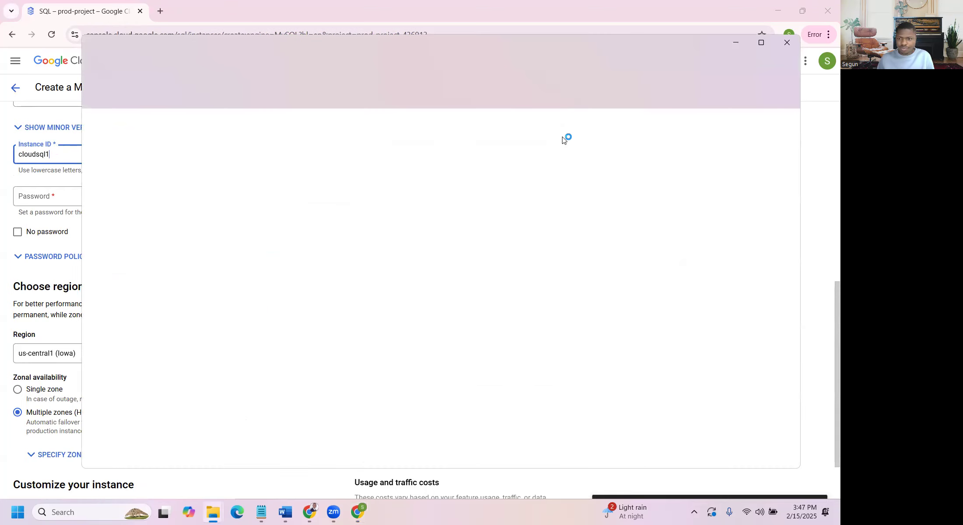
left_click(786, 43)
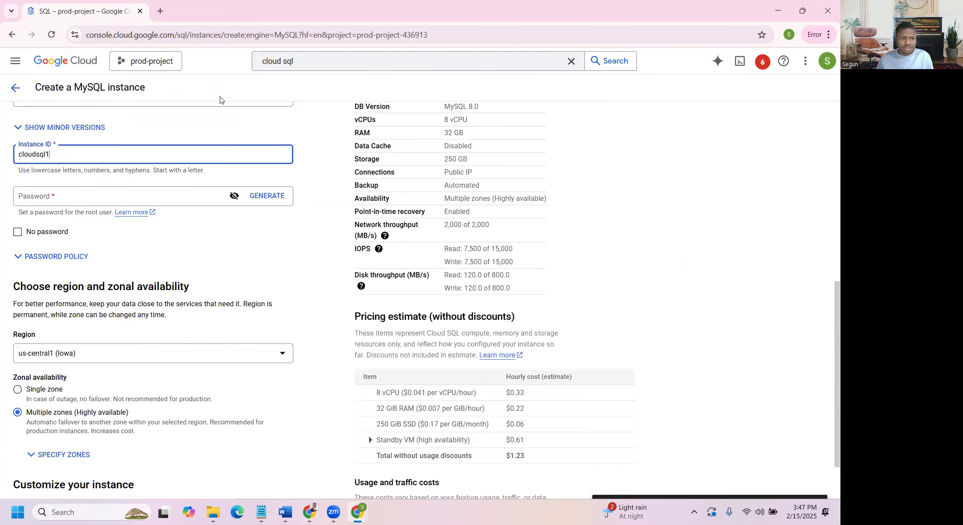
Enter the root user's password for the MySQL instance and check it by briefly revealing it.
left_click(57, 199)
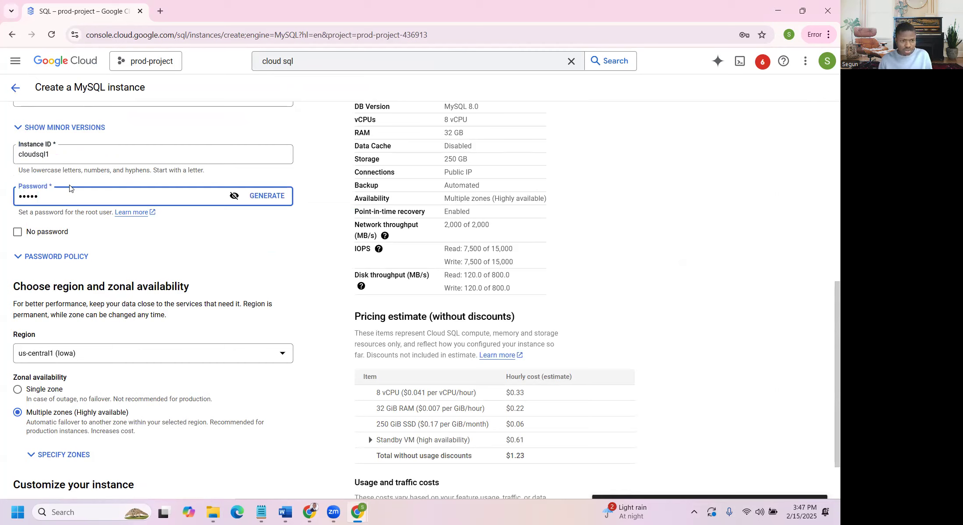
type("••")
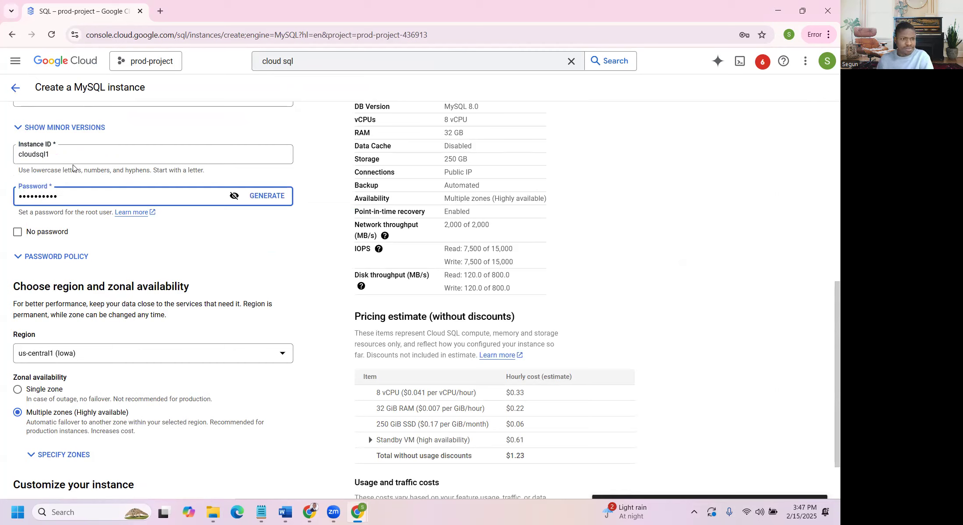
left_click(238, 195)
left_click(240, 195)
Set the MySQL instance's region to us-west1 (Oregon).
scroll(236, 208, "down", 2)
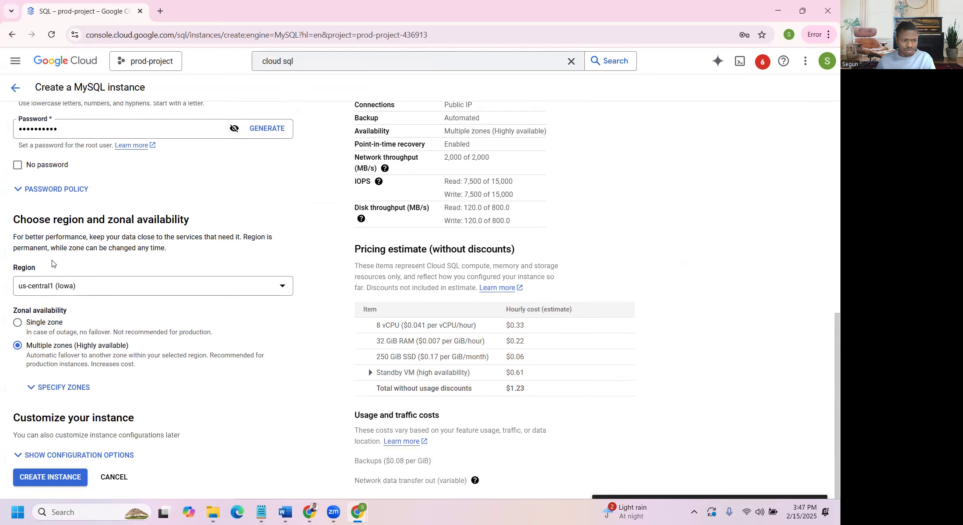
left_click(98, 290)
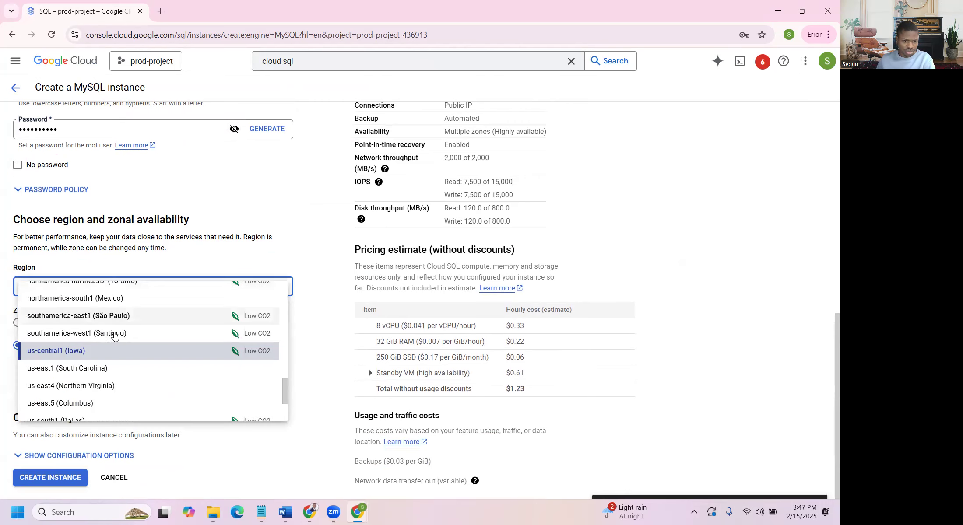
scroll(134, 328, "up", 8)
scroll(142, 324, "down", 8)
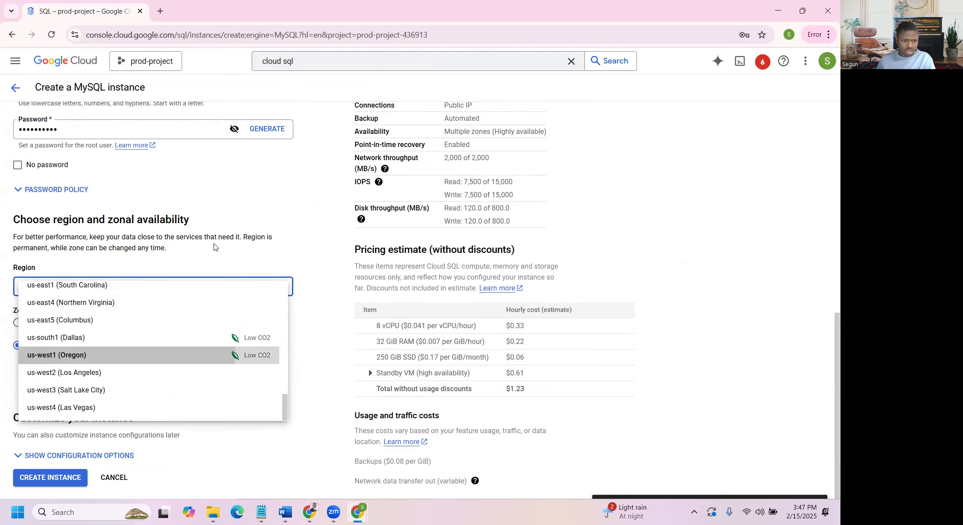
key("Return")
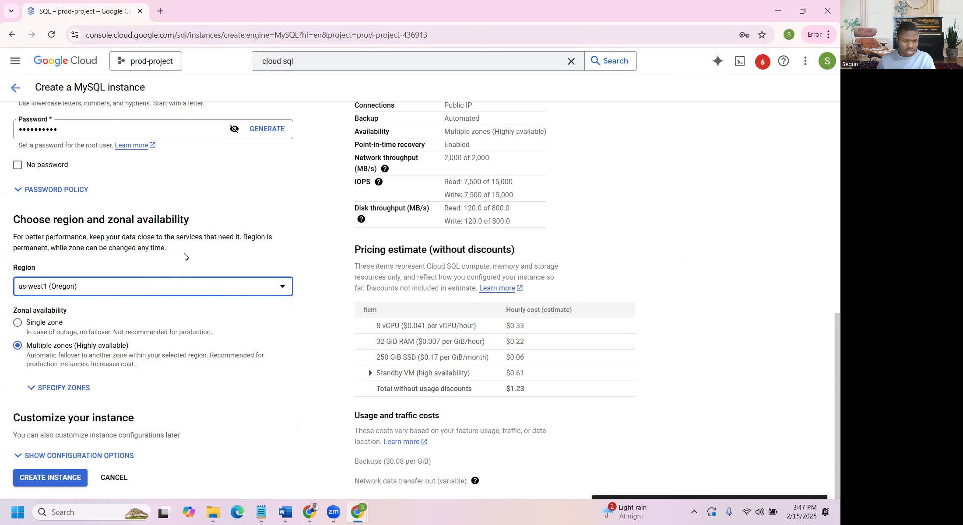
Set the MySQL instance's zonal availability to Single zone and check the primary zone option.
left_click(22, 323)
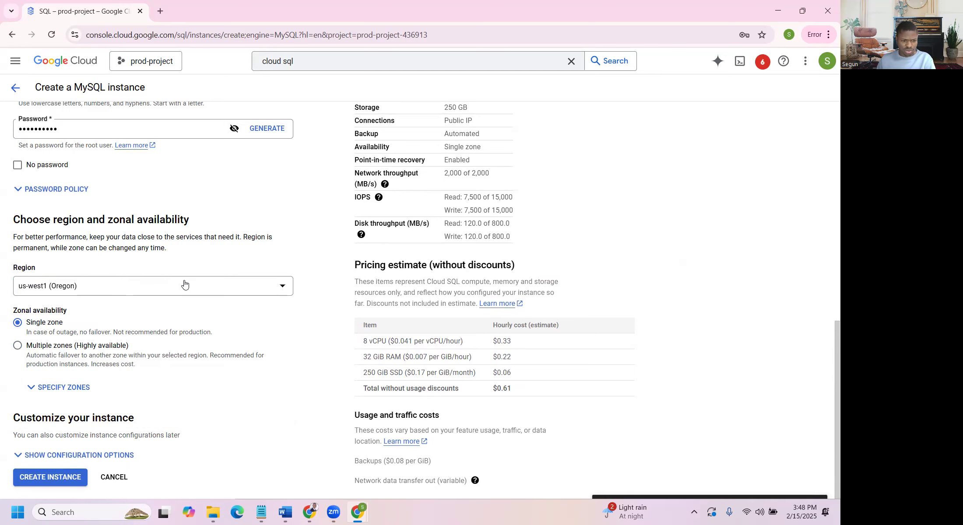
left_click(58, 389)
scroll(77, 359, "down", 1)
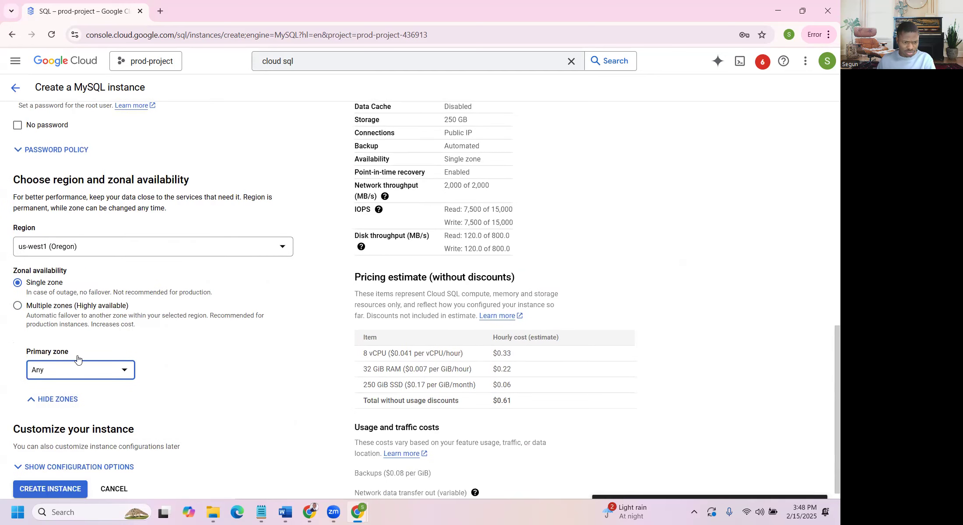
left_click(54, 387)
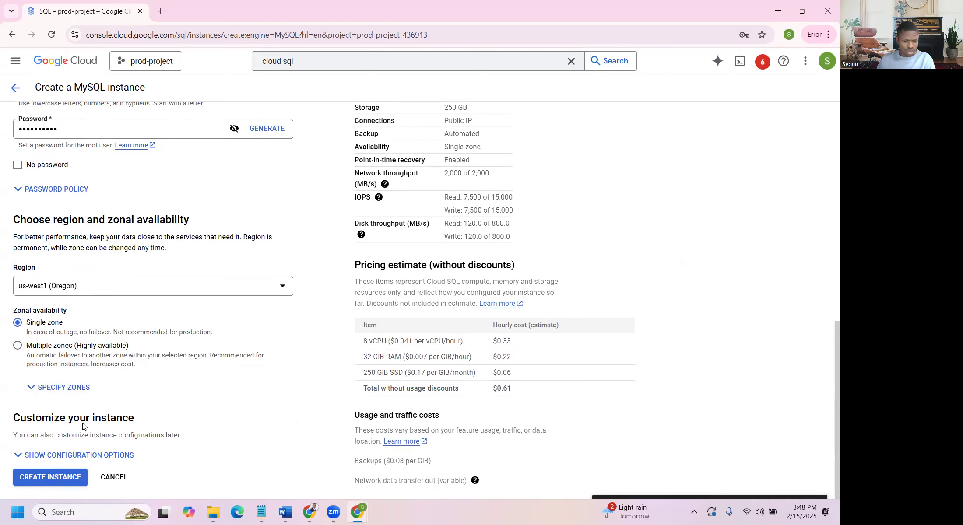
Customize the MySQL instance's machine configuration to the dedicated-core shape with 1 vCPU and 3.75 GB.
left_click(81, 455)
scroll(180, 226, "down", 7)
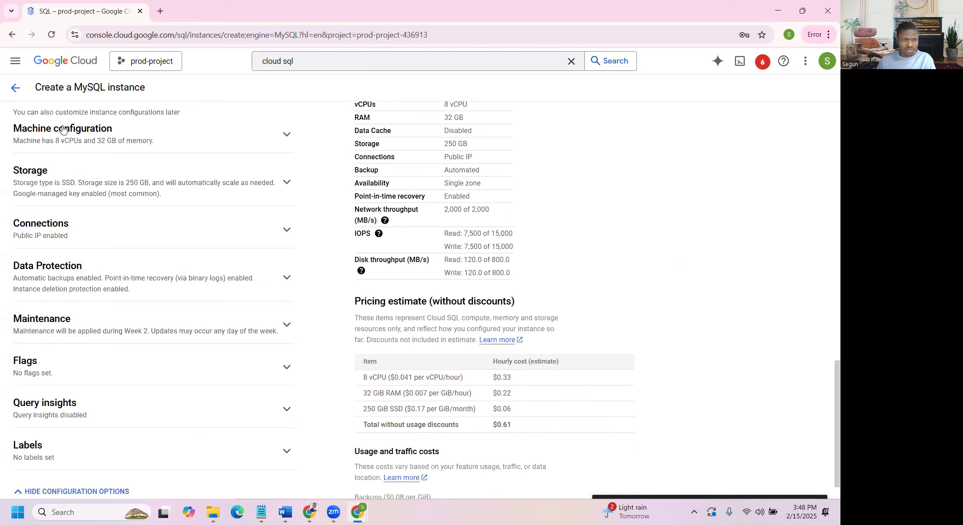
left_click(93, 133)
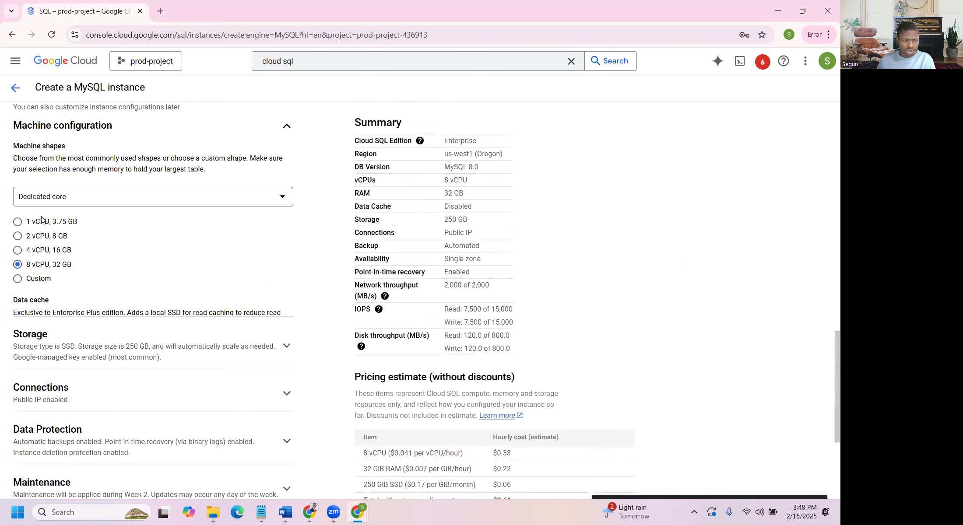
left_click(18, 224)
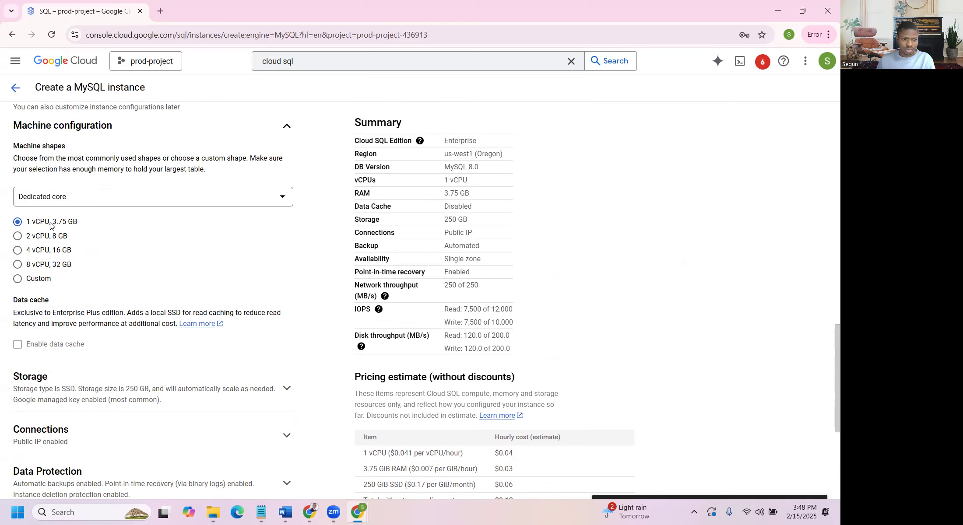
Set the MySQL instance's storage capacity to 10 GB.
scroll(79, 188, "down", 5)
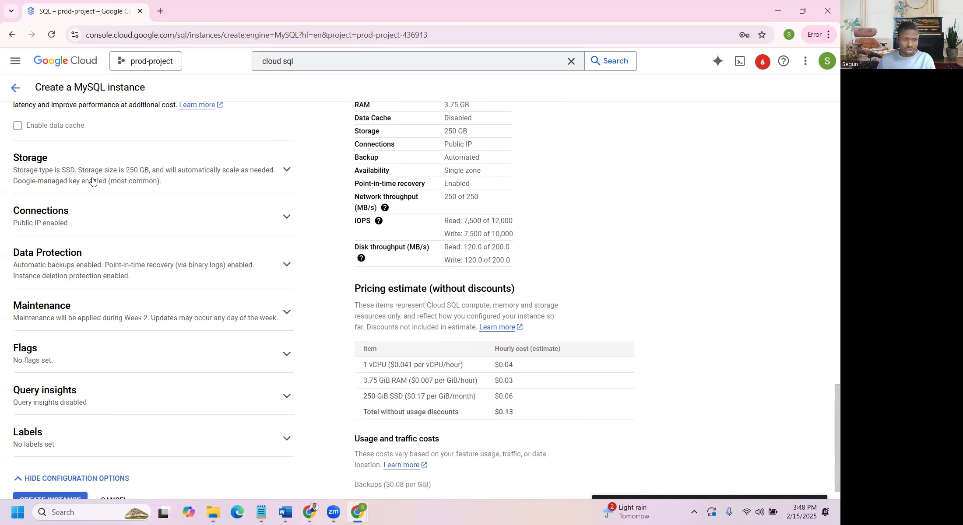
scroll(92, 180, "up", 3)
left_click(50, 274)
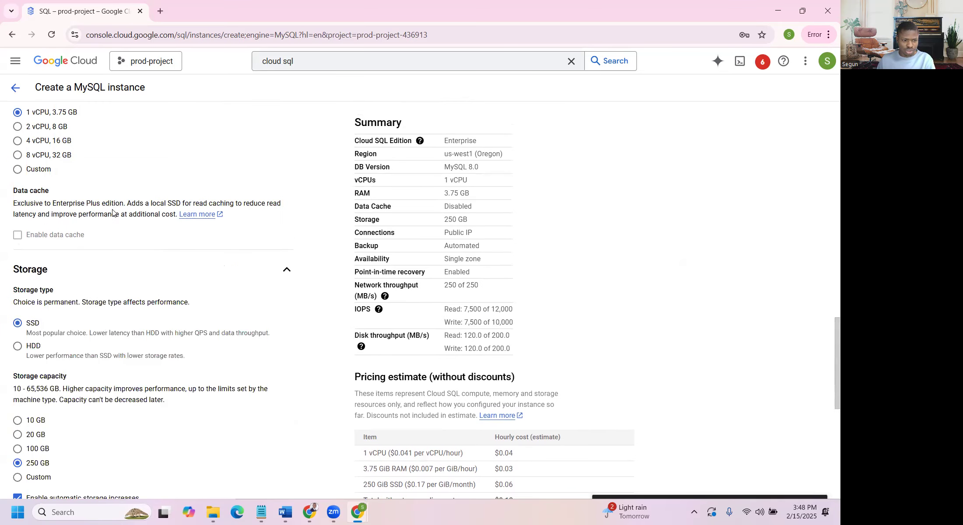
scroll(100, 240, "down", 3)
left_click(18, 256)
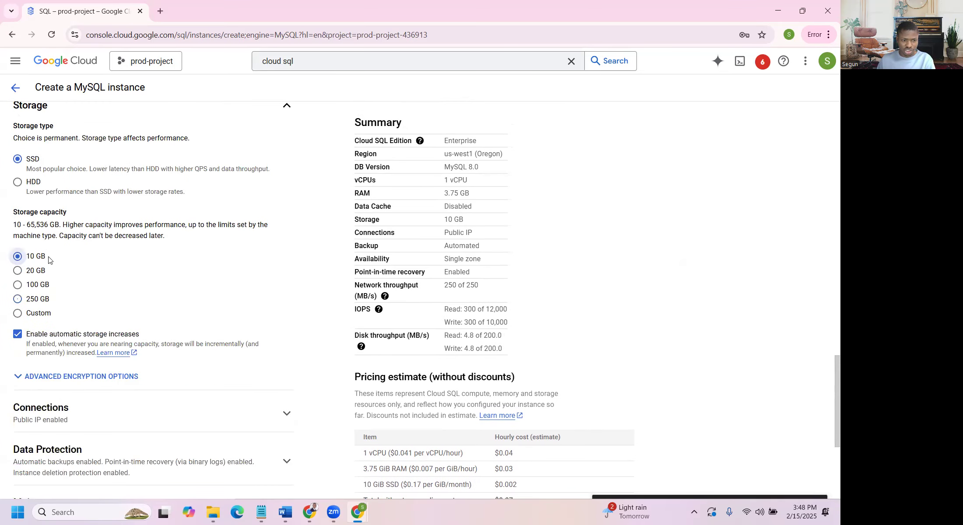
Configure the MySQL instance's connections to use a private IP on the default network and disable the public IP.
scroll(129, 184, "down", 5)
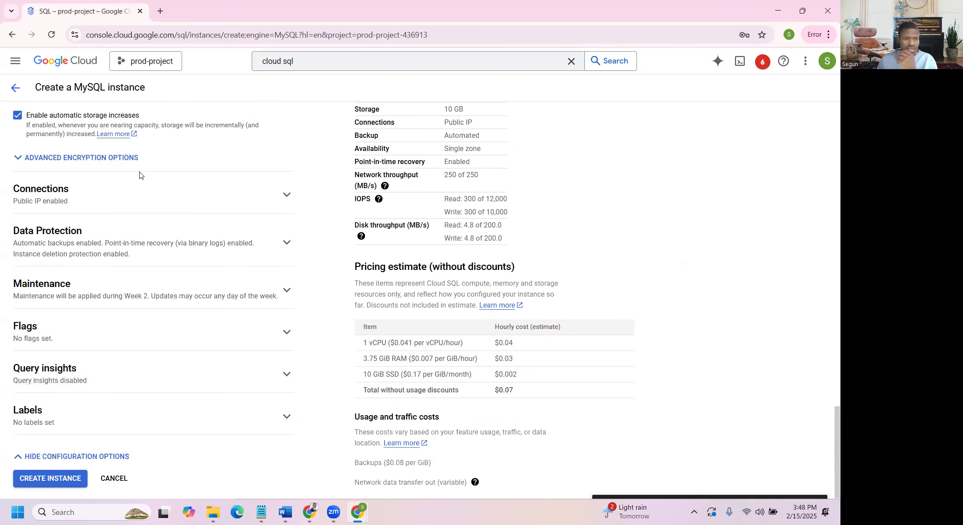
scroll(185, 164, "up", 2)
scroll(184, 167, "down", 2)
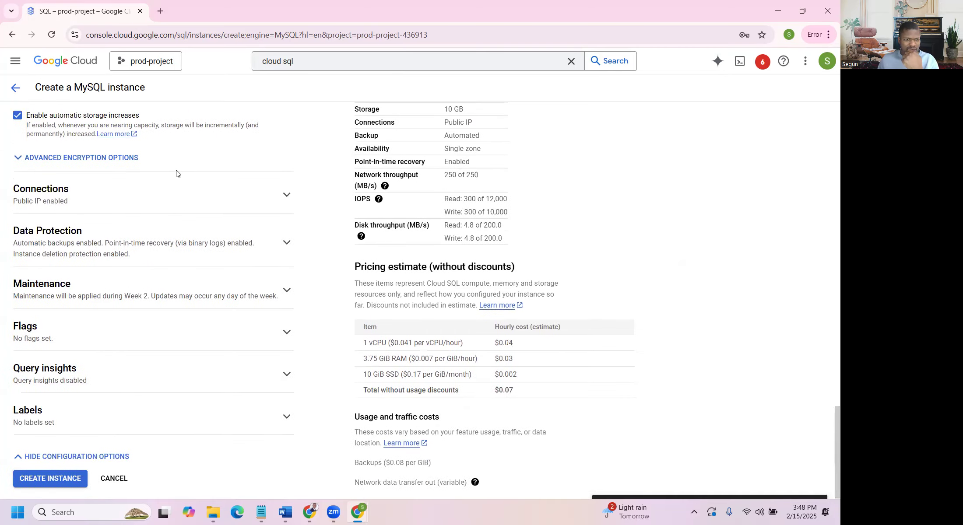
scroll(175, 175, "up", 5)
scroll(166, 180, "down", 5)
scroll(72, 206, "down", 1)
left_click(60, 199)
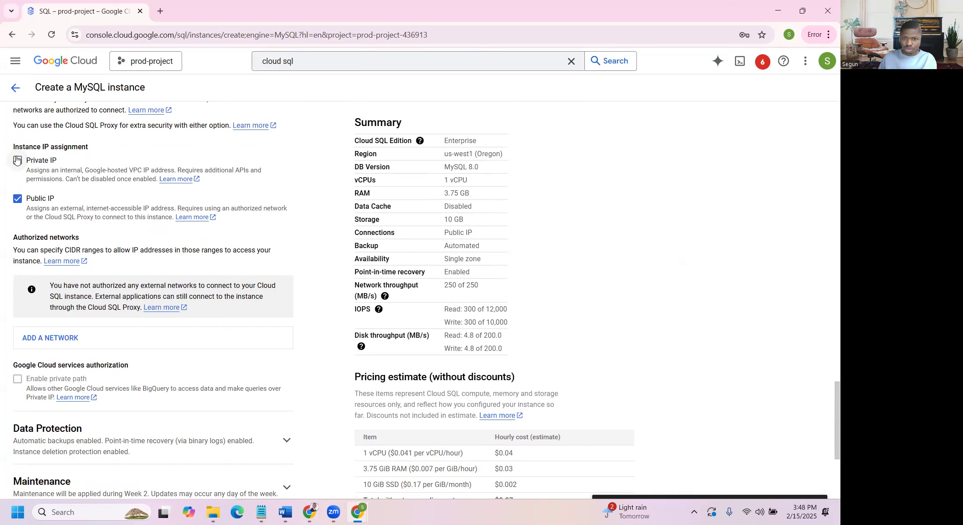
left_click(17, 161)
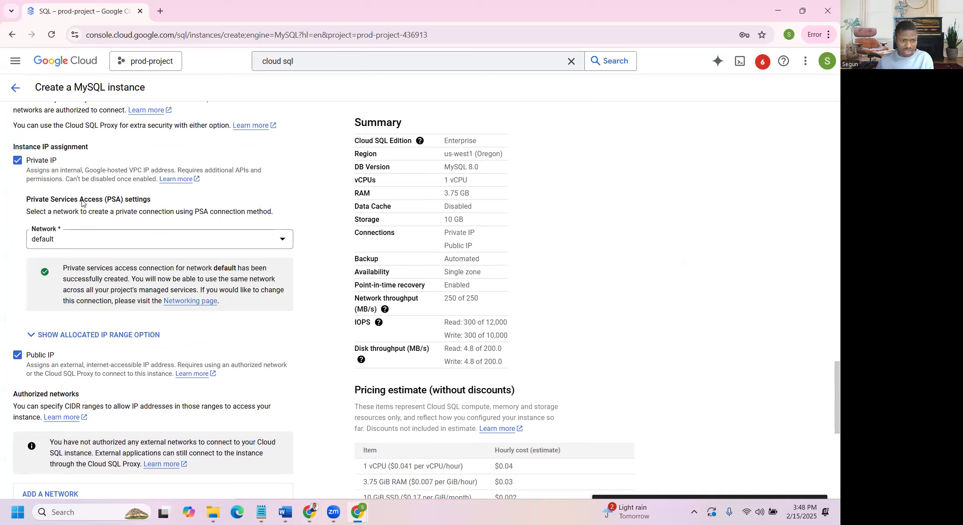
scroll(81, 202, "down", 4)
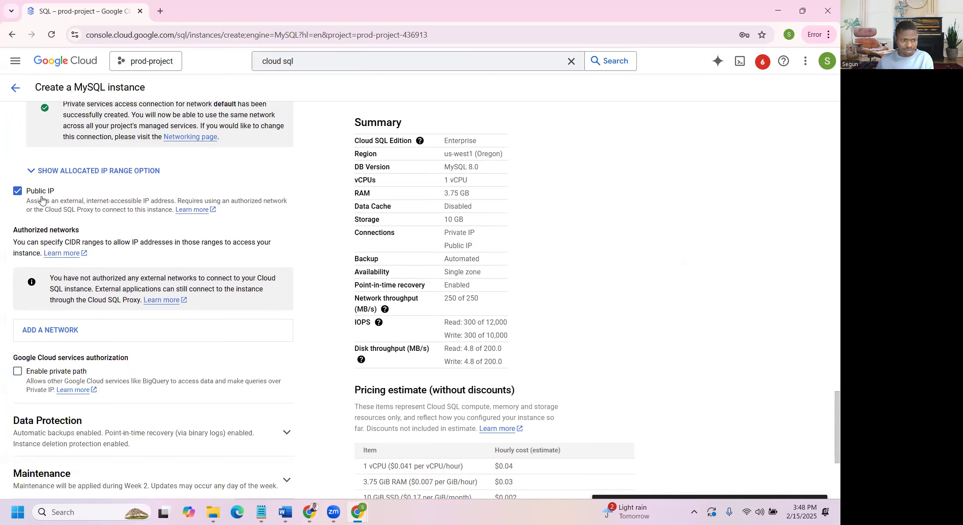
left_click(18, 191)
scroll(88, 199, "up", 3)
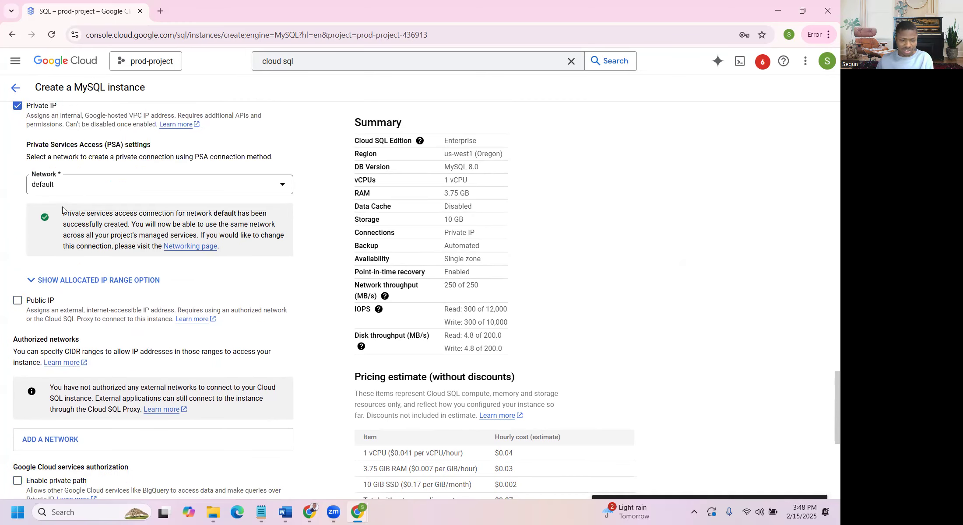
Create the MySQL instance with the chosen configuration and open its Users page.
scroll(110, 219, "down", 7)
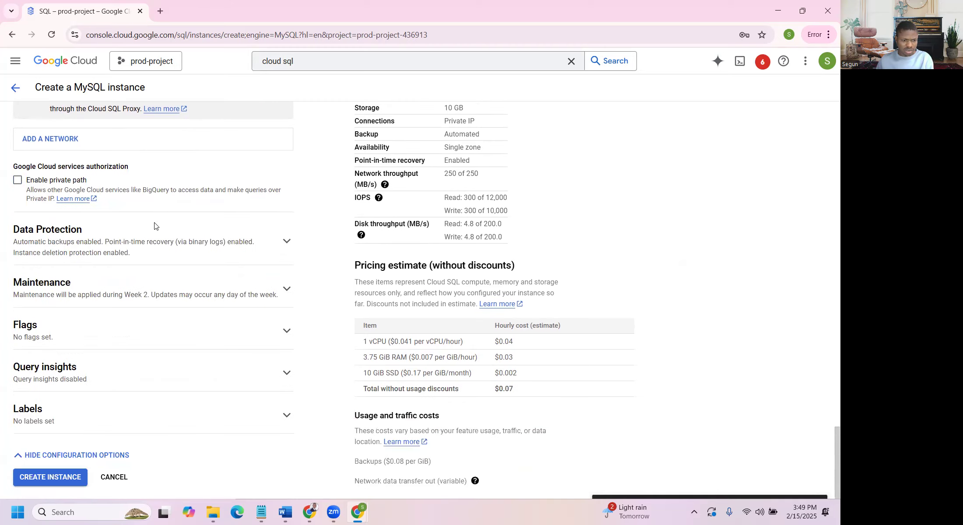
left_click(60, 475)
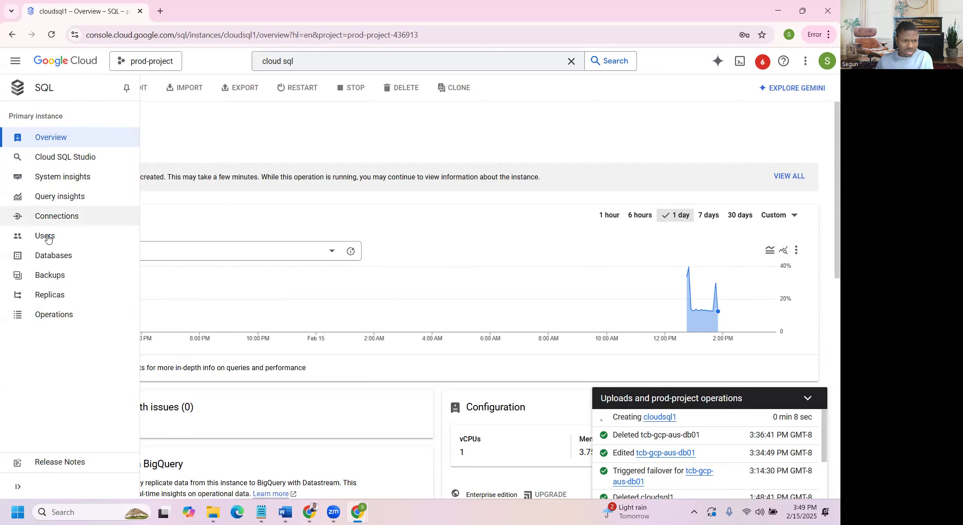
left_click(97, 236)
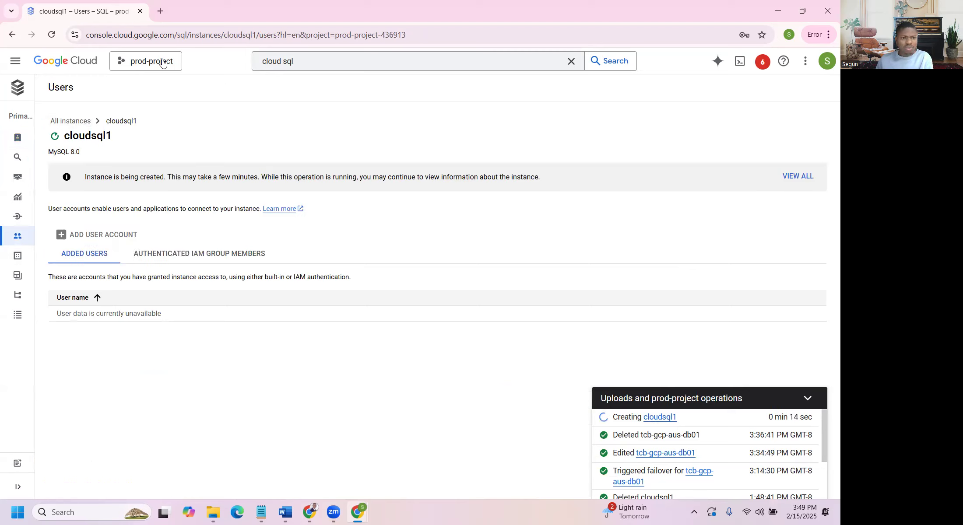
Search the console for the VM instances page and start an authorized browser SSH session to app1.
left_click(301, 62)
triple_click(282, 61)
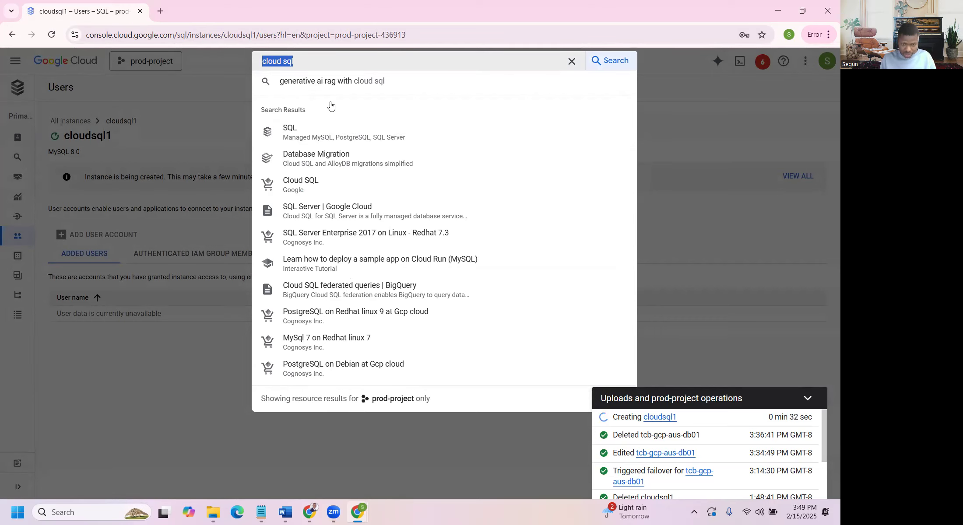
type("vms")
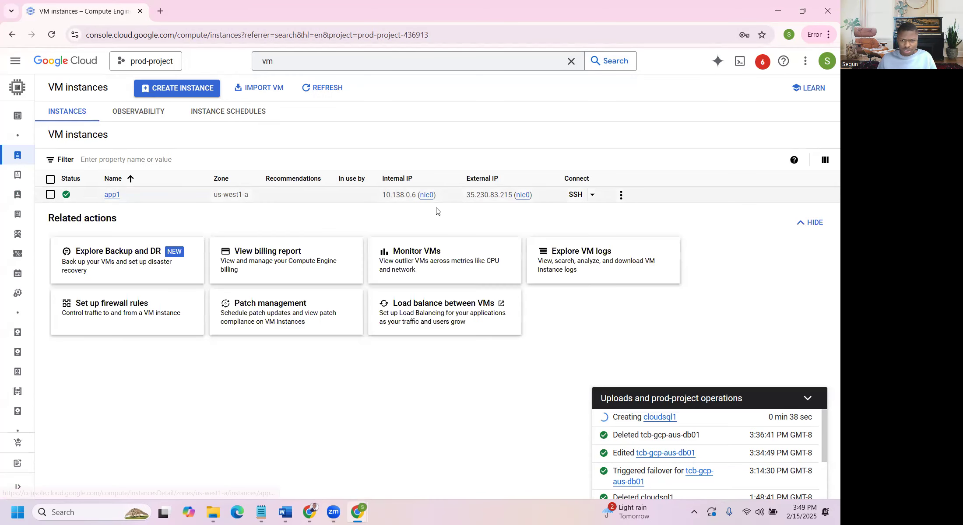
left_click(578, 197)
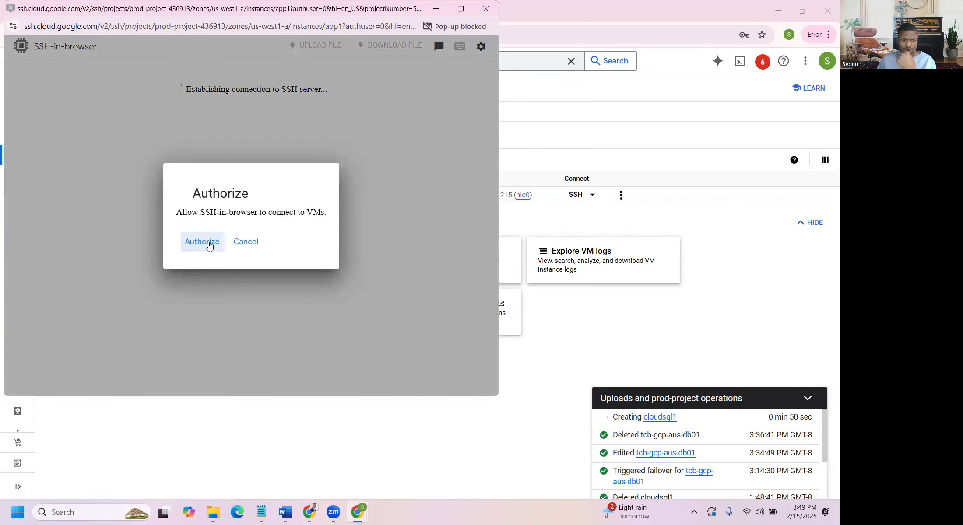
left_click(206, 242)
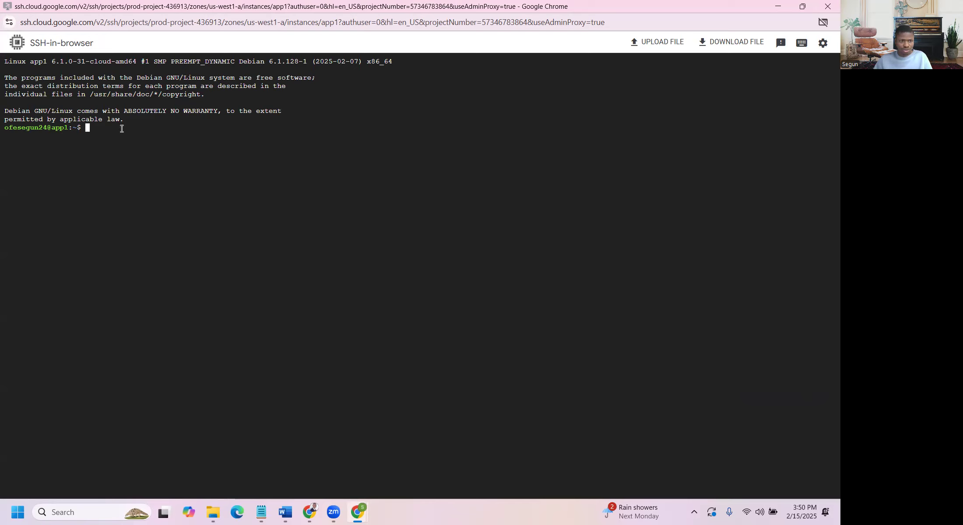
Update the package lists on app1 with sudo apt-get update.
type("su")
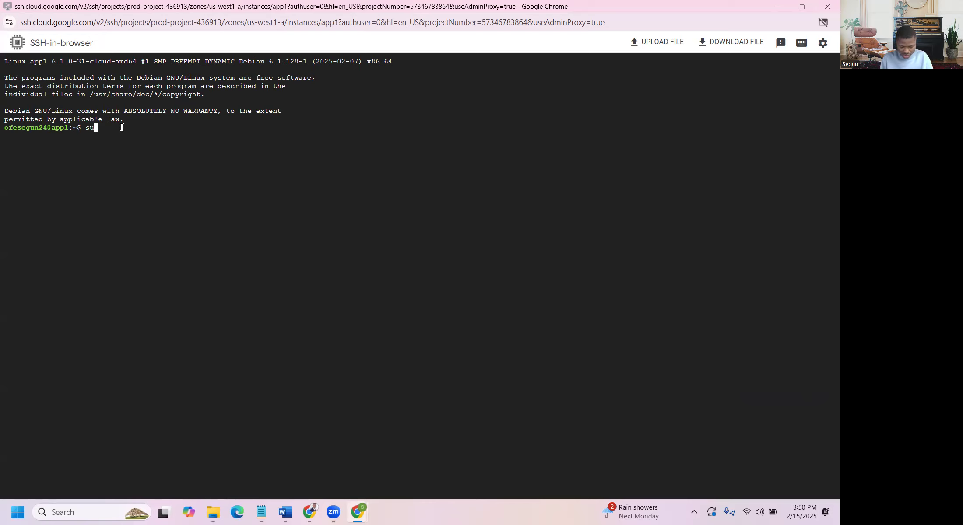
type("do apt")
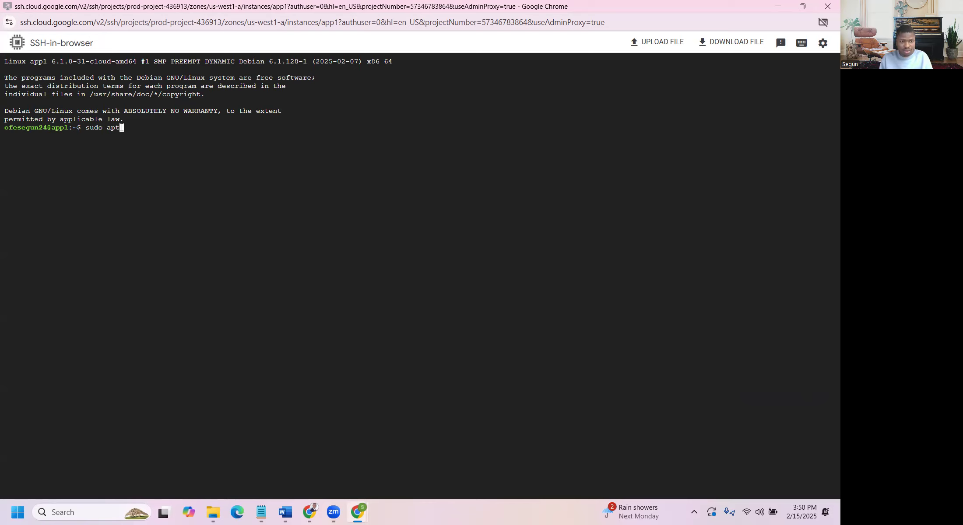
type("-get update")
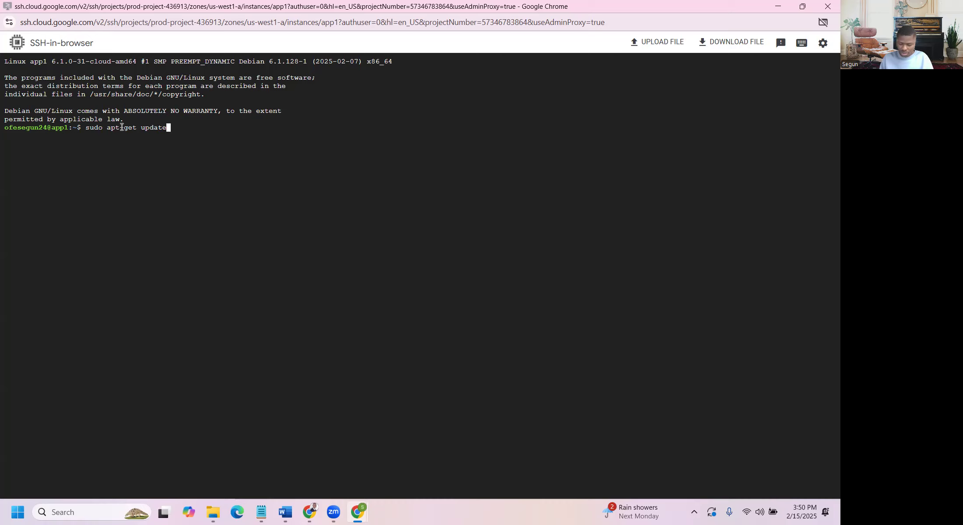
key("Return")
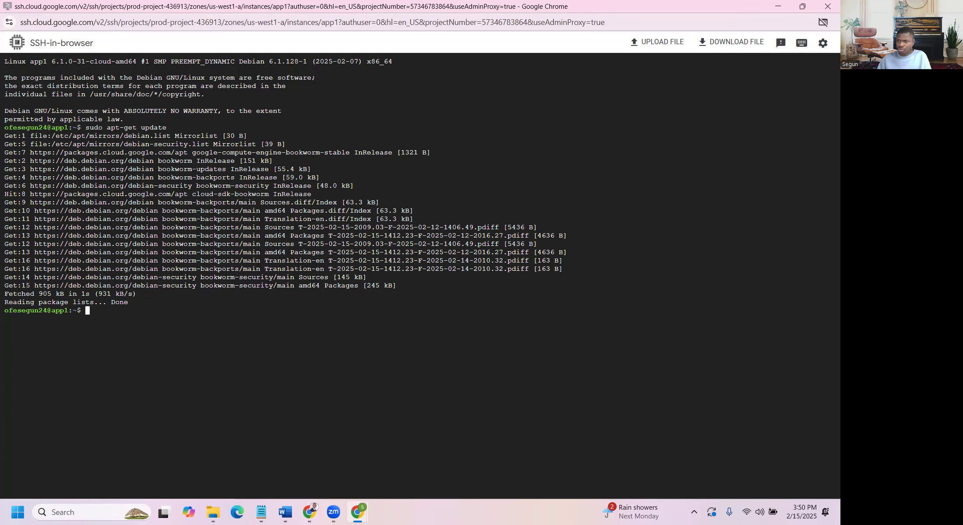
Install the MySQL client with sudo apt-get install default-mysql-client, accept the additional packages, and clear the terminal.
key("alt+Tab")
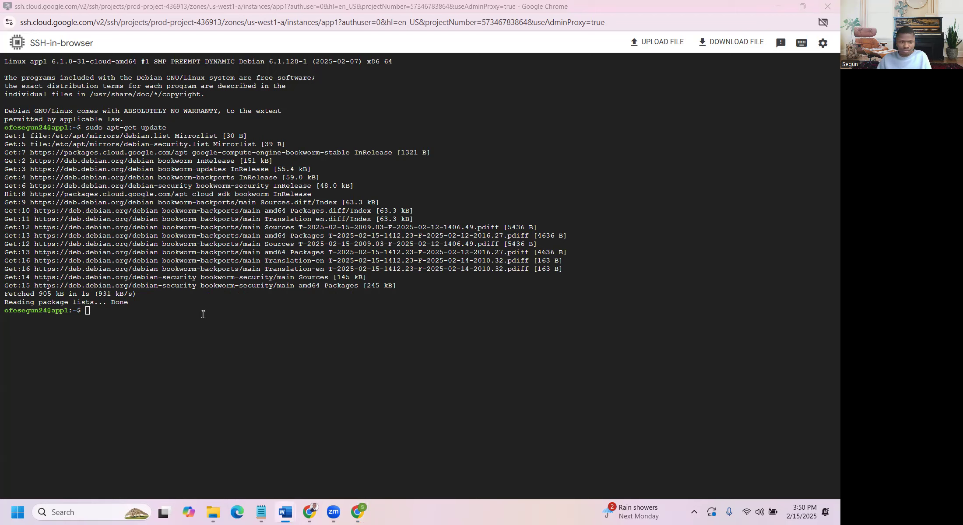
right_click(89, 310)
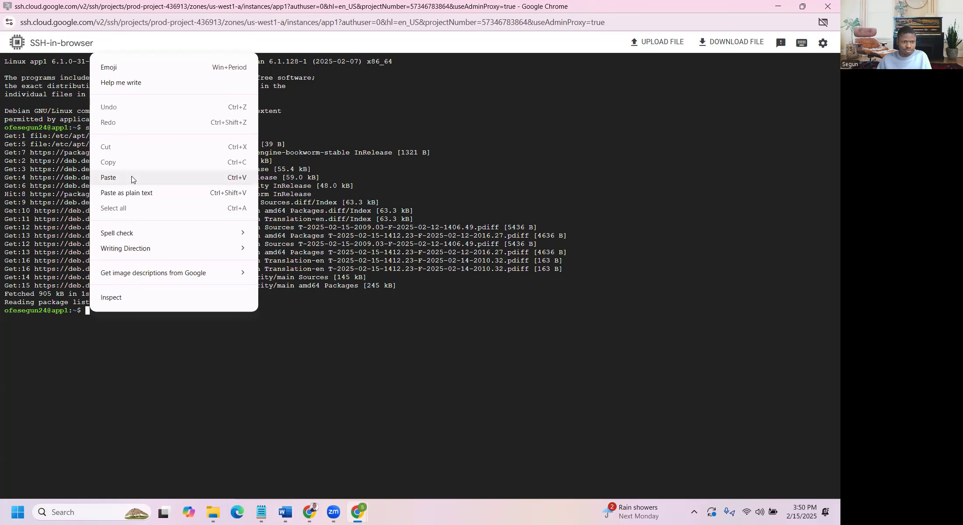
left_click(108, 178)
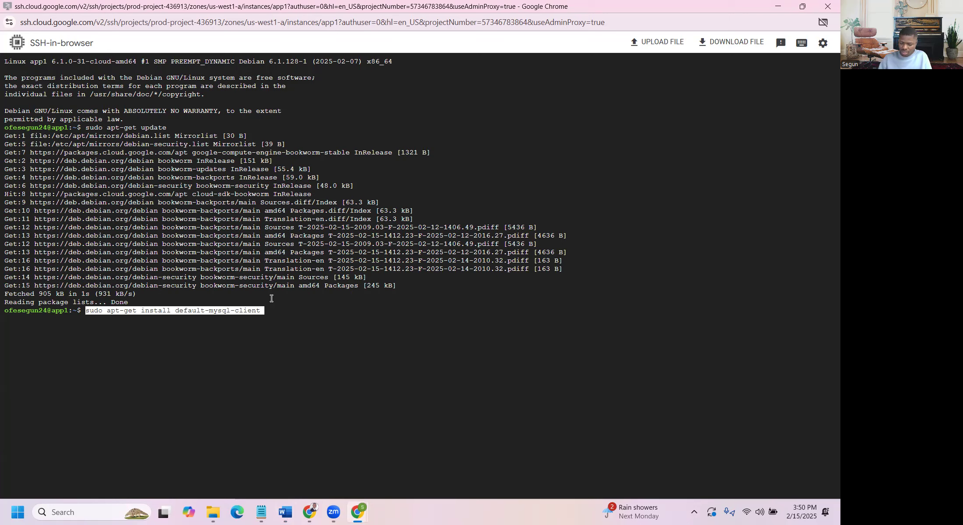
key("Return")
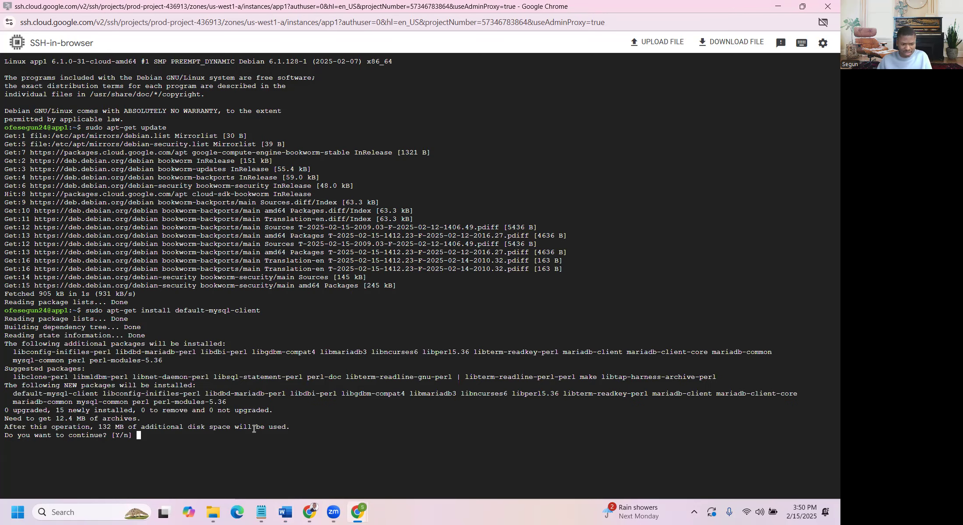
type("y")
key("Return")
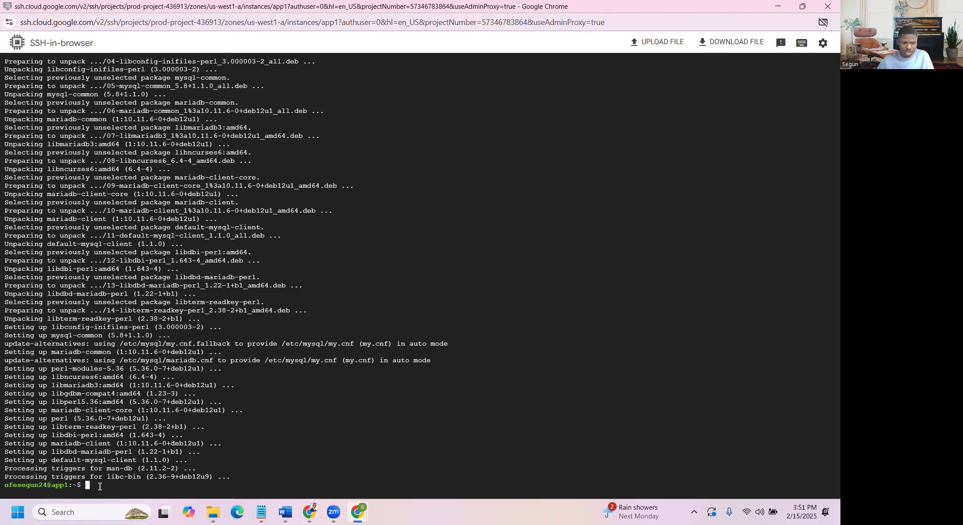
type("clear")
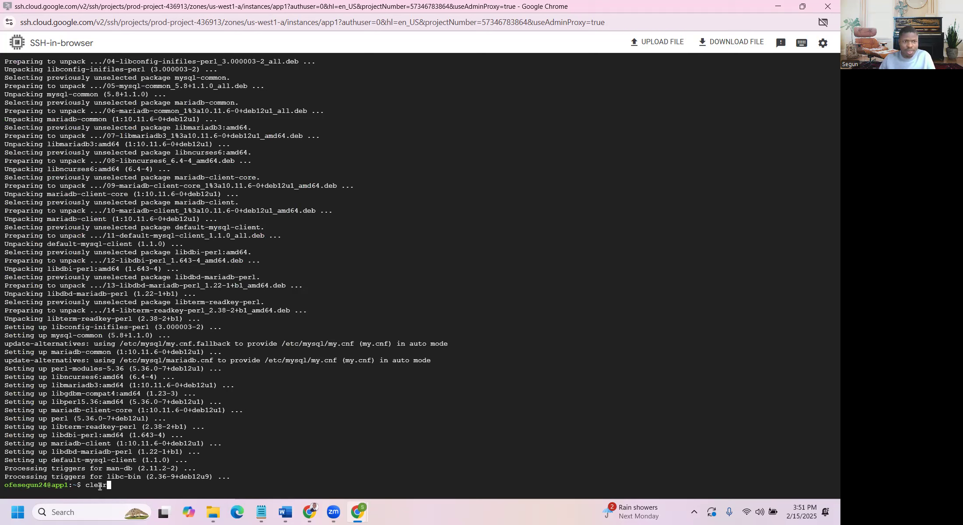
key("Return")
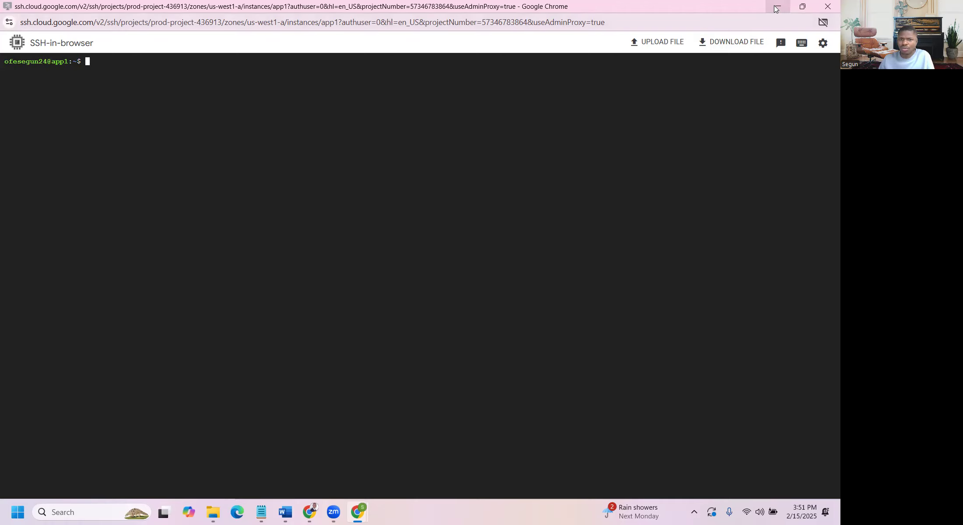
Close the leftover SSH window for aus-db01 and return to the app1 SSH session.
mouse_move(362, 513)
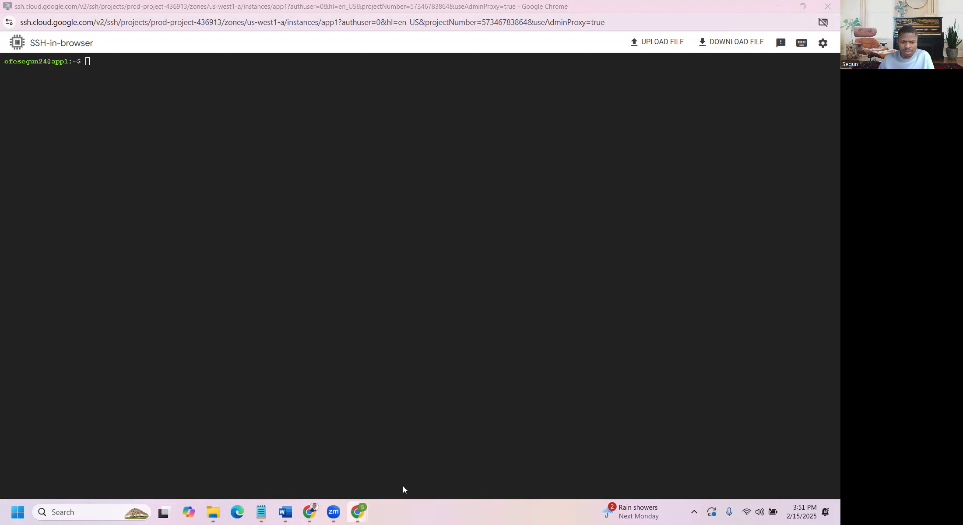
left_click(780, 4)
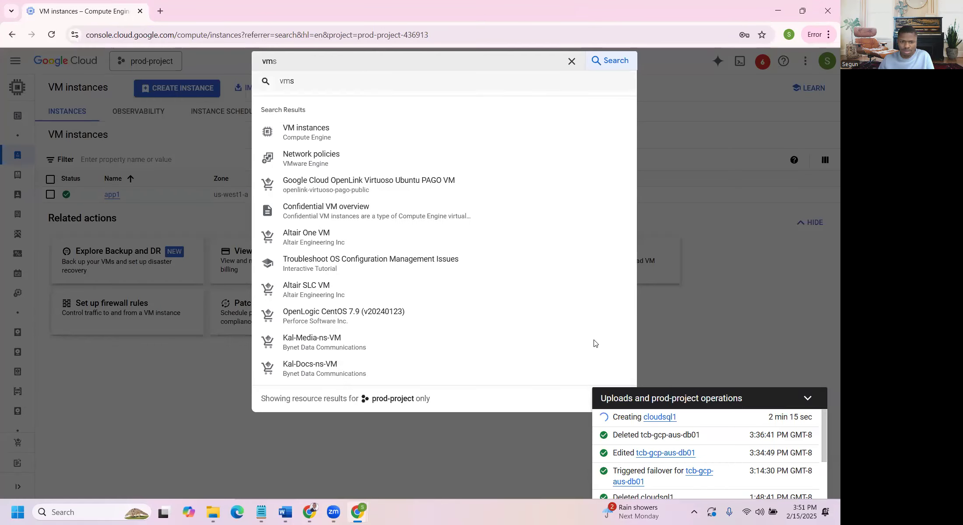
mouse_move(357, 511)
left_click(371, 455)
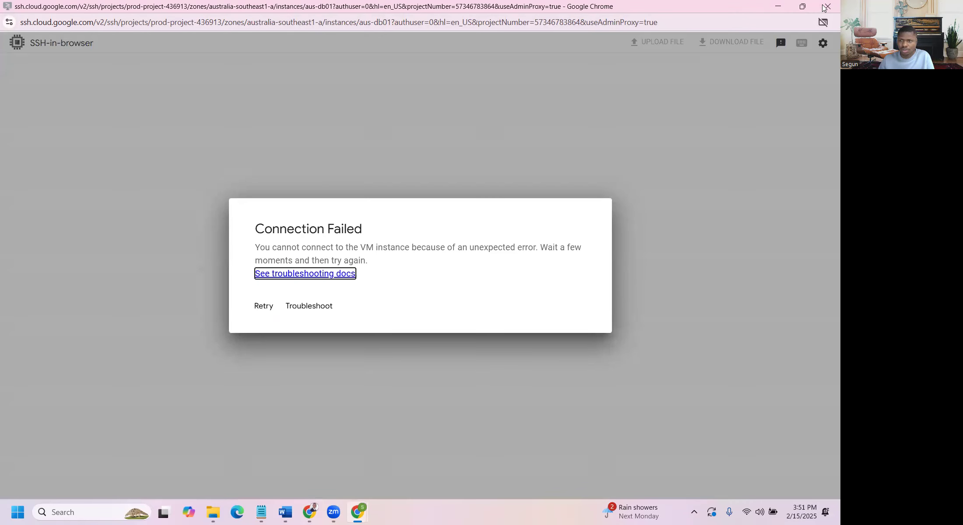
left_click(827, 7)
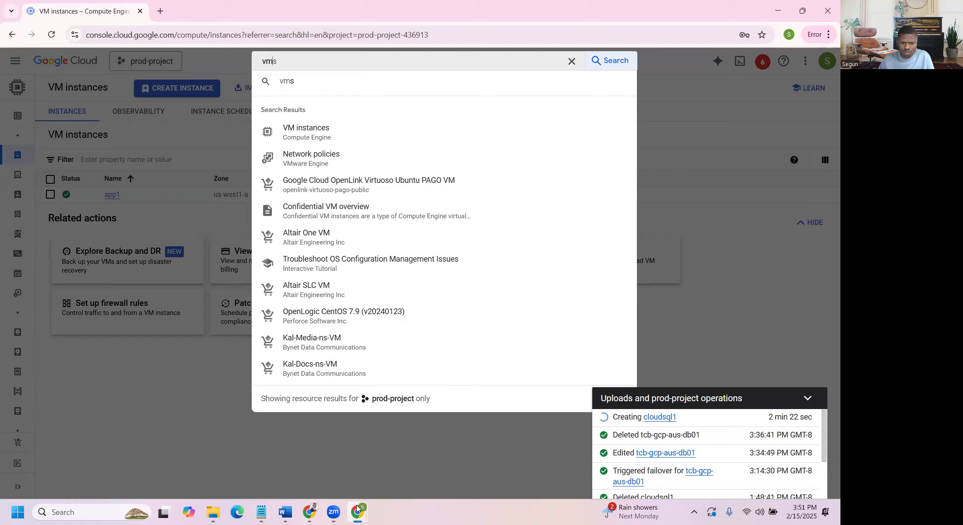
mouse_move(357, 511)
left_click(422, 472)
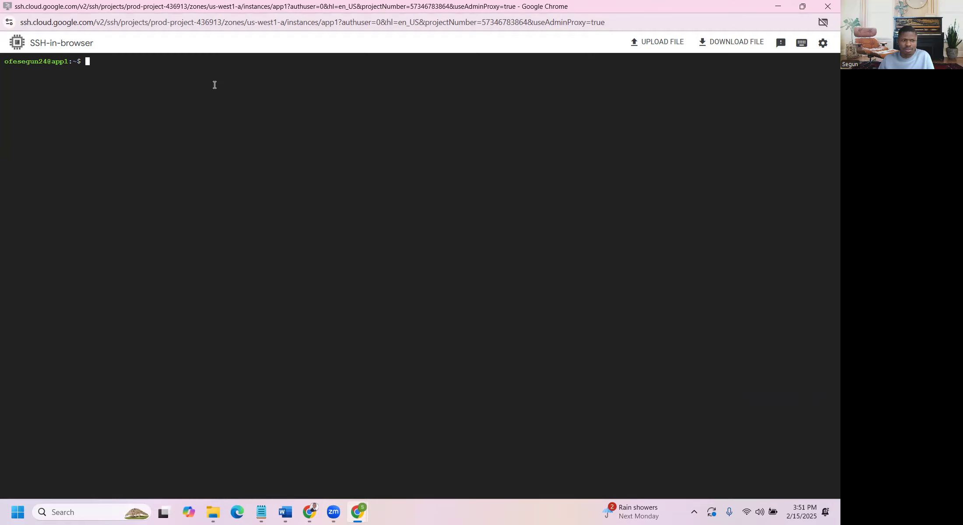
Paste the mysql login command with host placeholder <PRIVATE_CLOUD_SQL_IP>, user root and the root password at the prompt, and enlarge the terminal text.
key("alt+Tab")
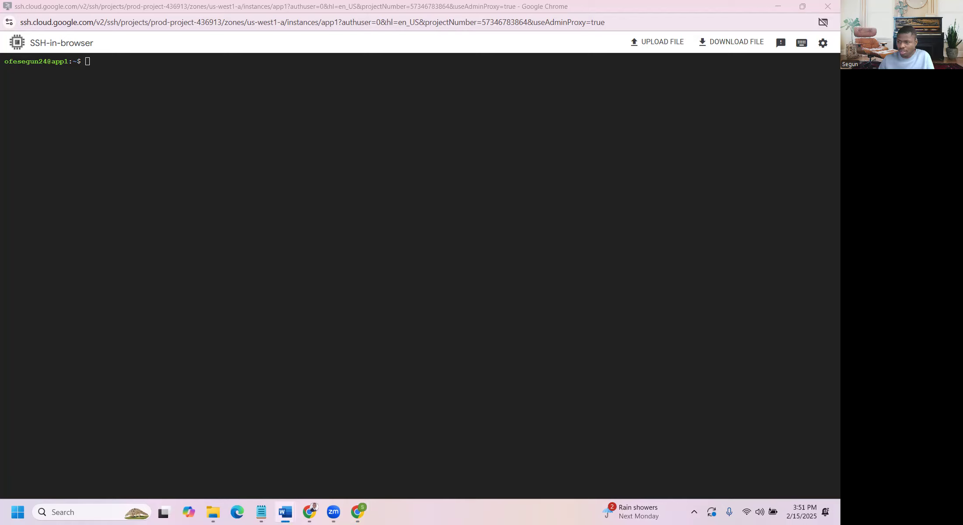
right_click(112, 63)
left_click(139, 190)
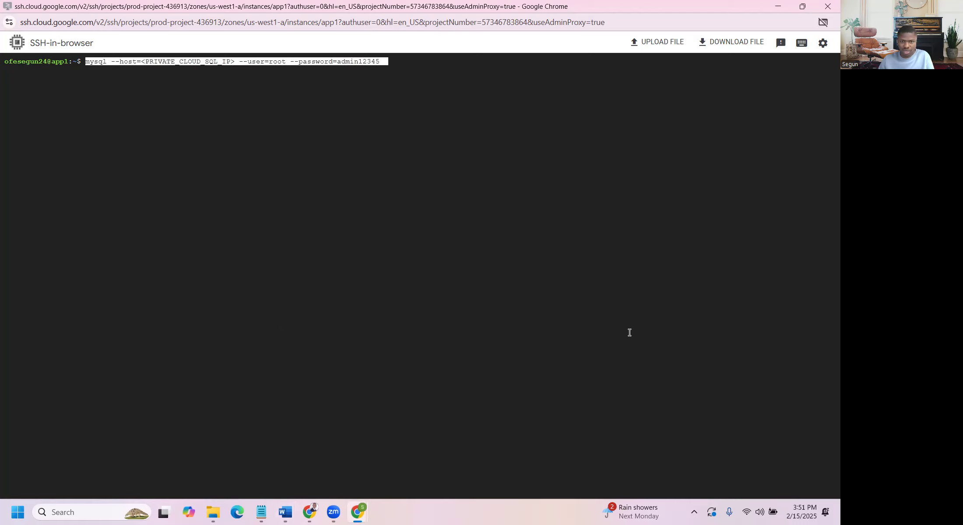
key("ctrl+plus")
key("ctrl+plus")
key("ctrl+plus")
key("ctrl+plus")
key("ctrl+plus")
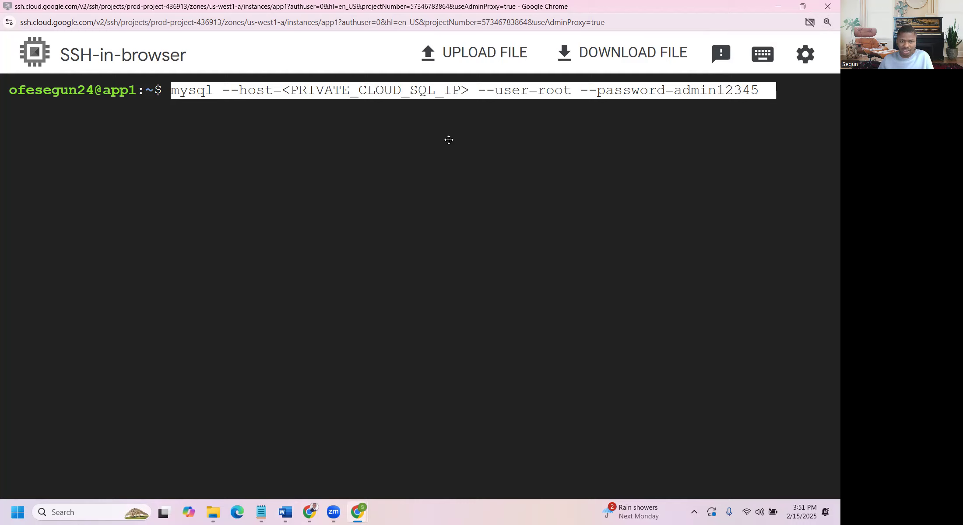
Switch to the Google Cloud console, search for sql and open the Cloud SQL instances list.
key("alt+Tab")
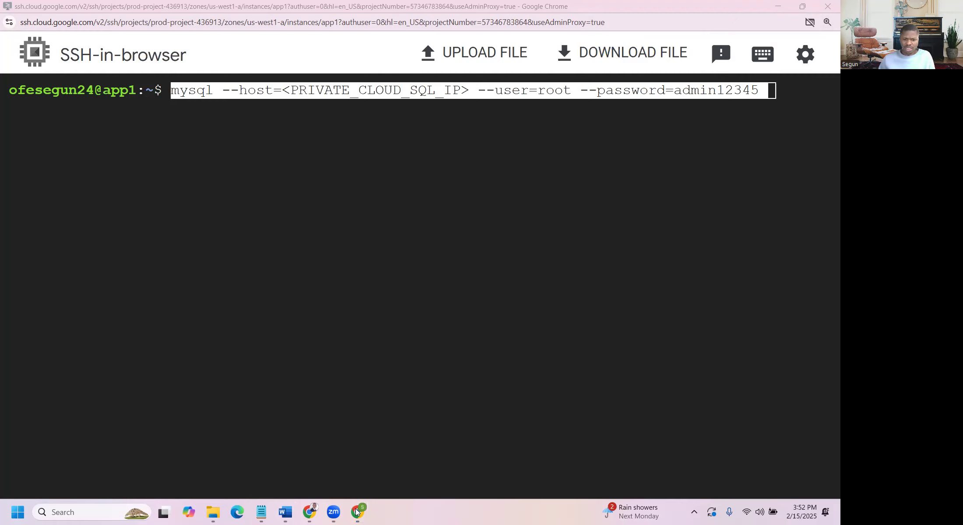
mouse_move(358, 512)
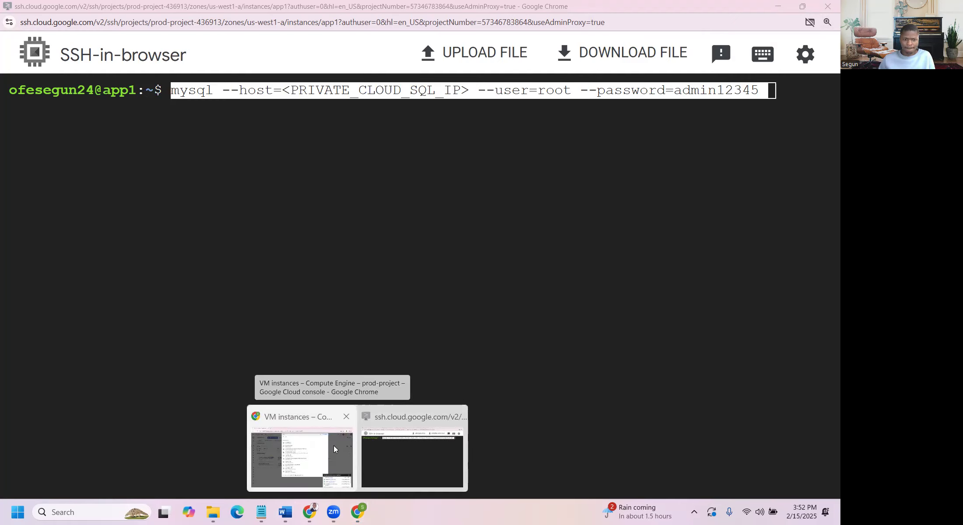
left_click(331, 453)
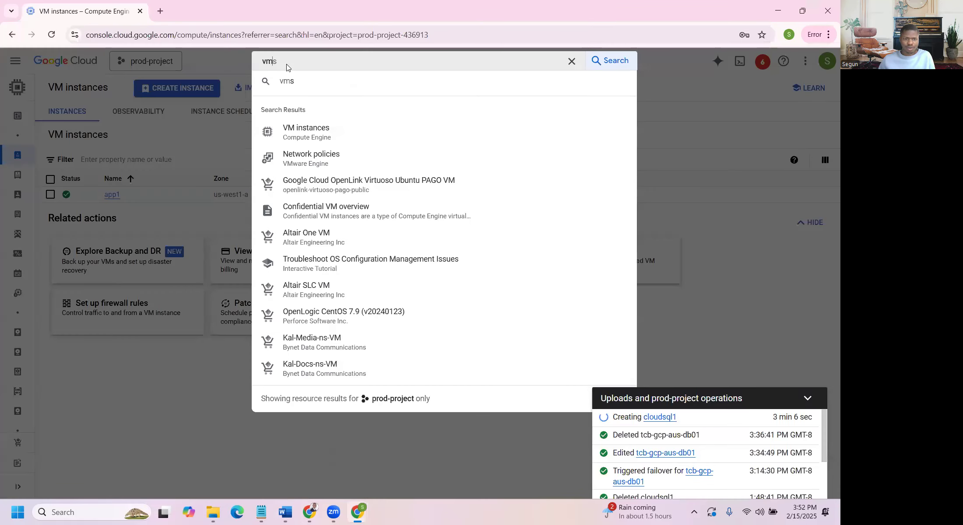
left_click(571, 61)
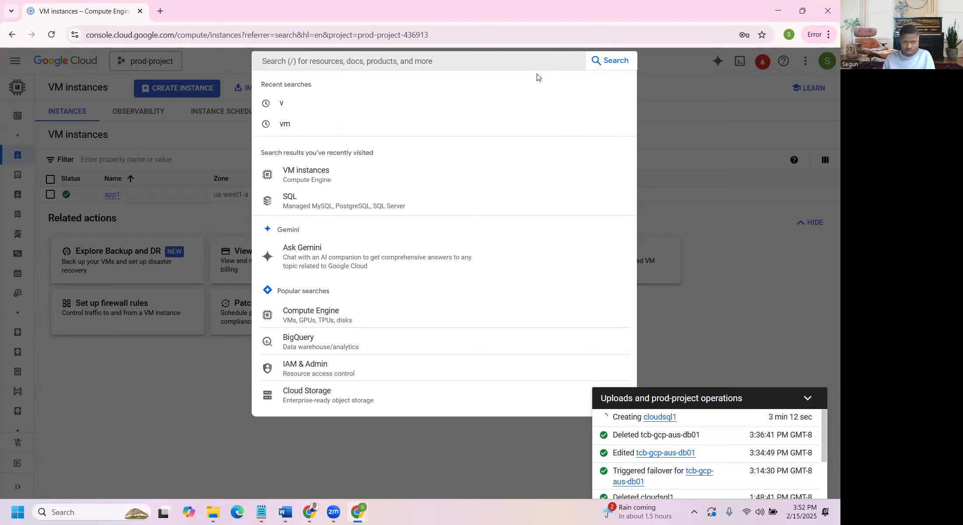
type("sql")
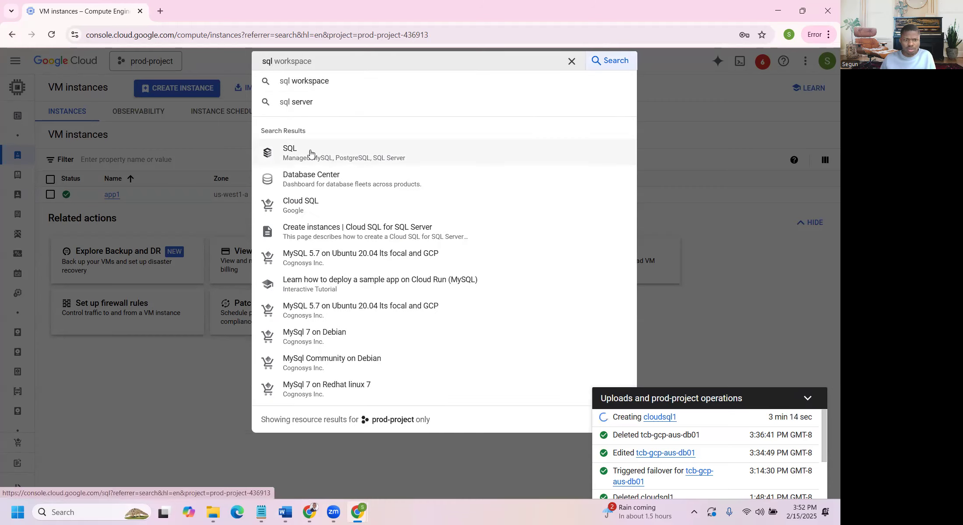
left_click(309, 153)
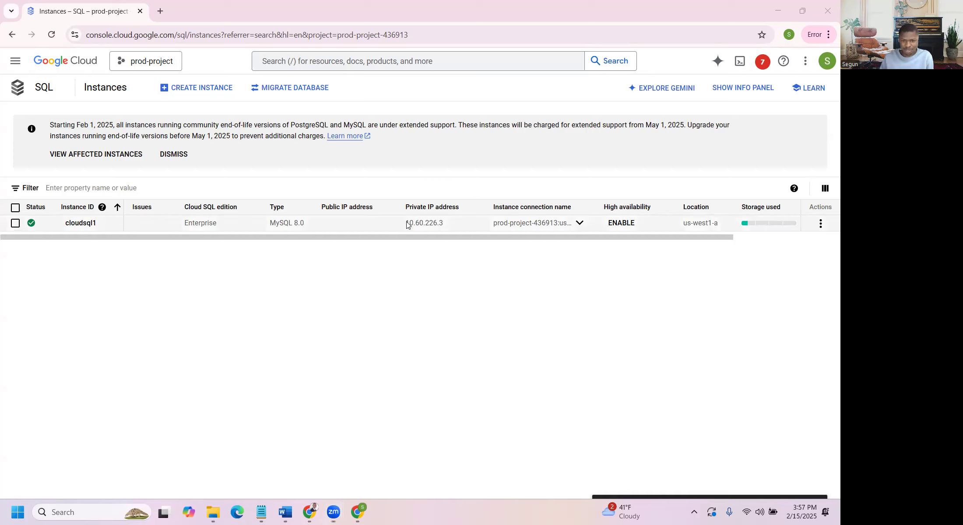
Copy the private IP address of the cloudsql1 instance.
left_click_drag(406, 225, 445, 227)
right_click(435, 225)
left_click(451, 240)
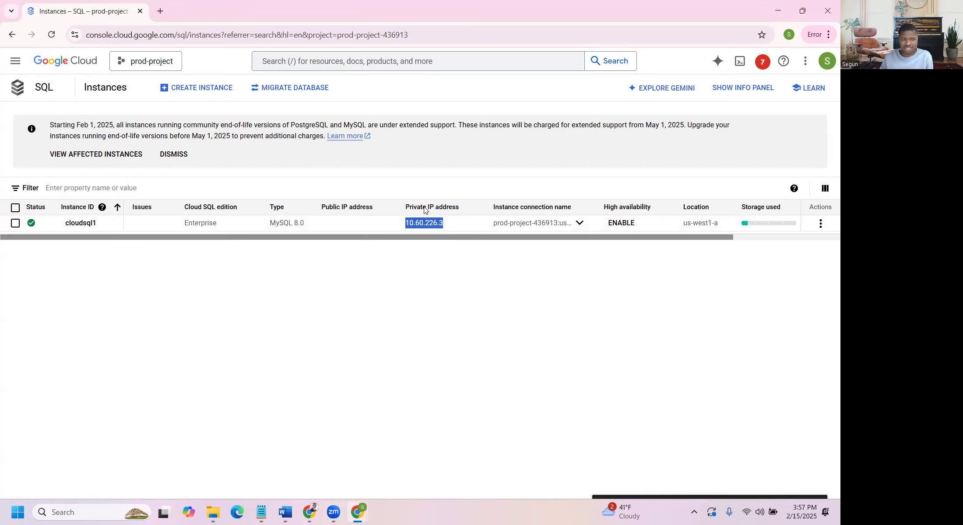
Return to the app1 SSH session and delete the <PRIVATE_CLOUD_SQL_IP> placeholder after --host= in the mysql command.
left_click(357, 512)
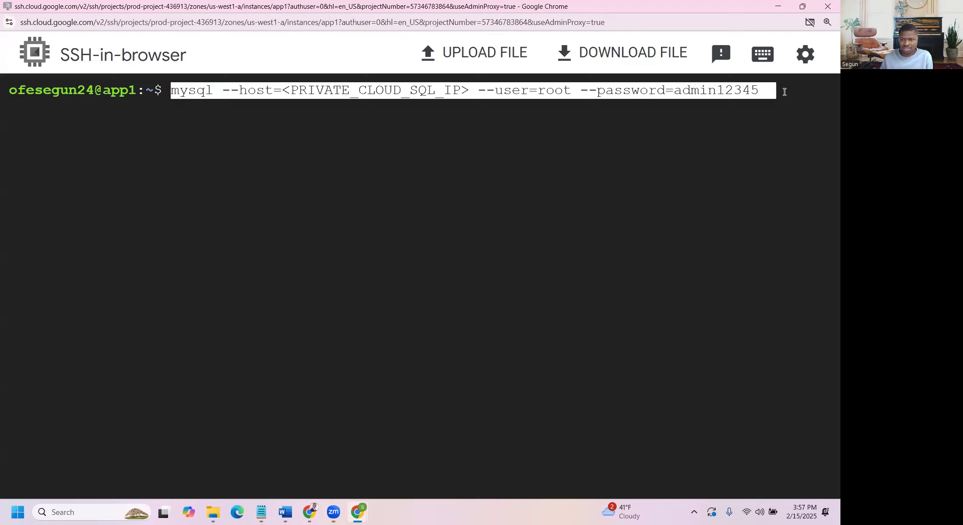
triple_click(785, 92)
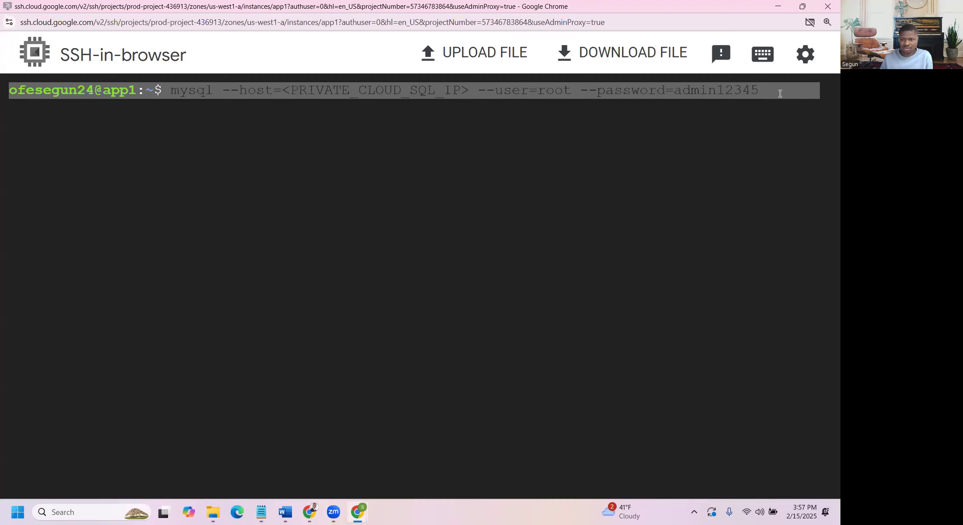
key("Right")
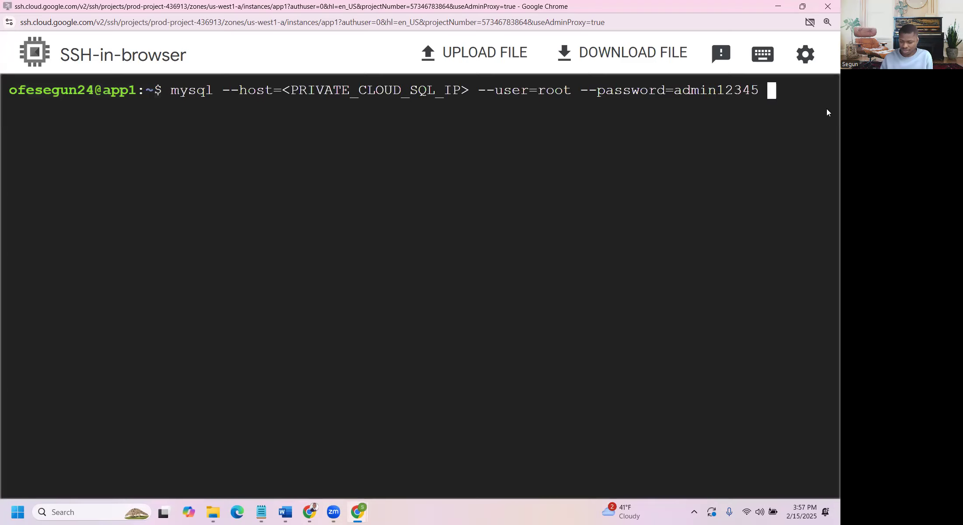
key("Left")
key("Left")
key("Left")
key("Left")
key("Left")
key("Left")
key("Left")
key("Left")
key("Left")
key("Left")
key("Left")
key("Left")
key("Left")
key("Left")
key("Left")
key("Left")
key("Left")
key("Left")
key("Left")
key("Left")
key("Left")
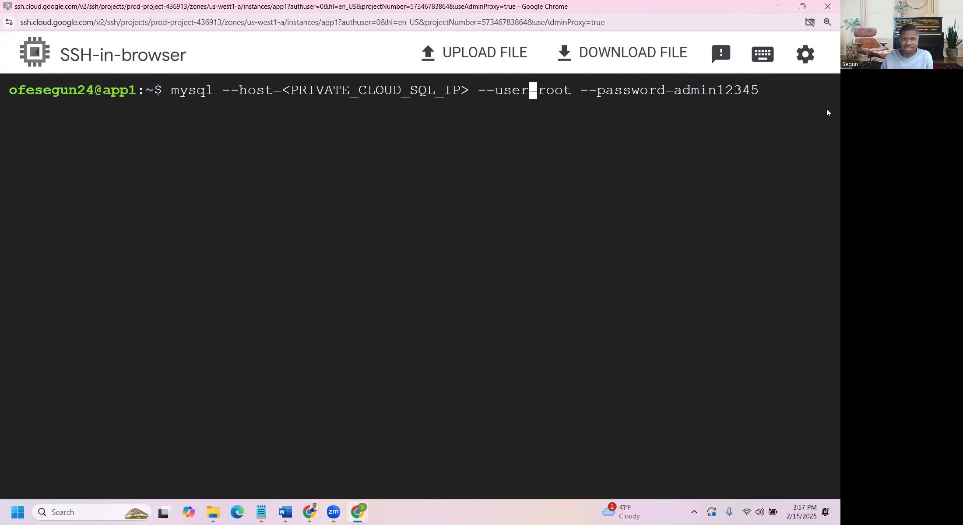
key("Left")
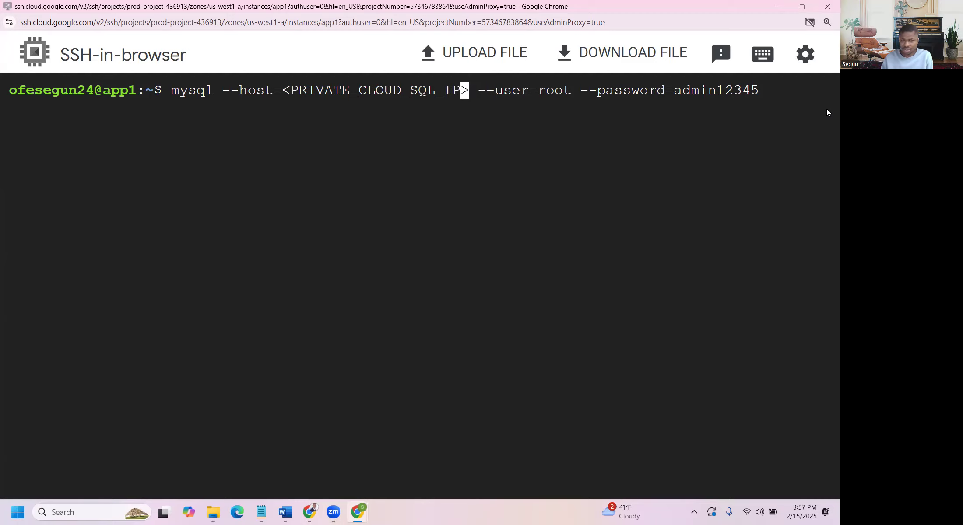
key("BackSpace")
key("BackSpace")
key("BackSpace")
key("BackSpace")
key("BackSpace")
key("BackSpace")
key("BackSpace")
key("Right")
key("BackSpace")
key("BackSpace")
key("BackSpace")
key("BackSpace")
key("BackSpace")
key("BackSpace")
key("BackSpace")
key("BackSpace")
key("BackSpace")
key("BackSpace")
key("BackSpace")
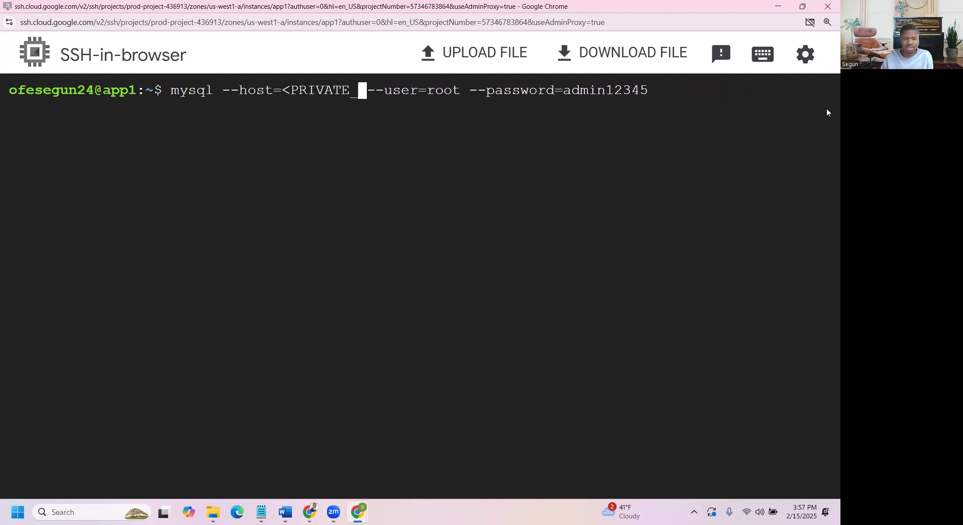
key("BackSpace")
key("BackSpace")
key("BackSpace")
key("BackSpace")
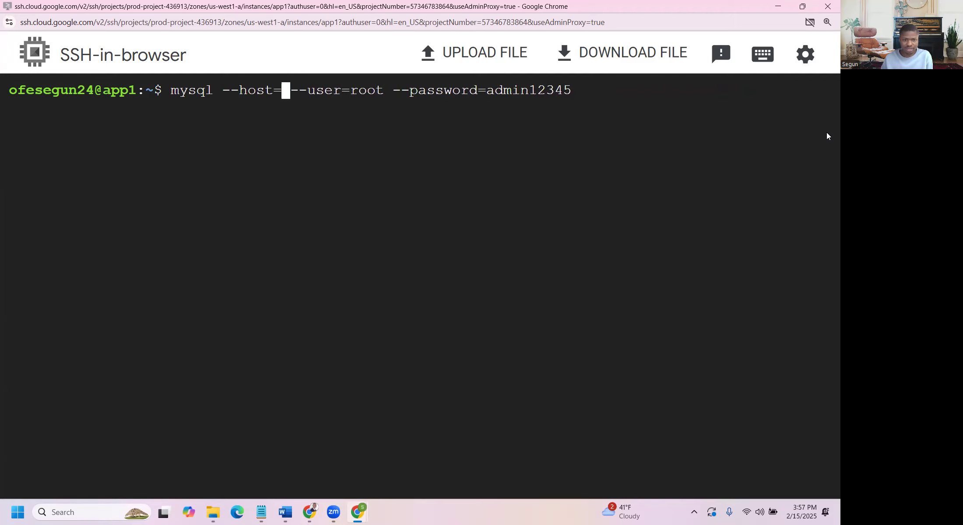
Try to paste the cloudsql1 private IP as the --host value in the mysql command.
right_click(287, 89)
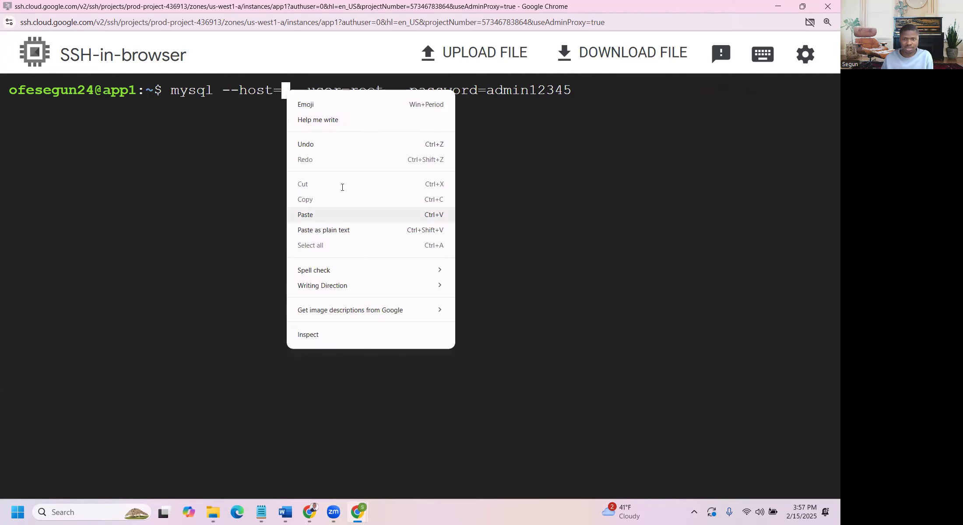
left_click(342, 215)
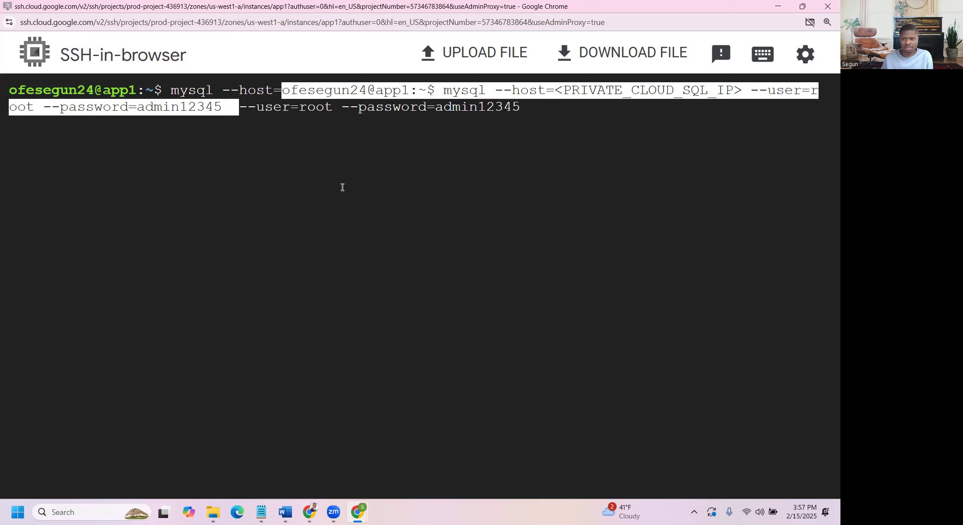
Delete the wrongly pasted duplicate command text, from its trailing password option back through the second mysql --host= and the prompt's end.
key("Left")
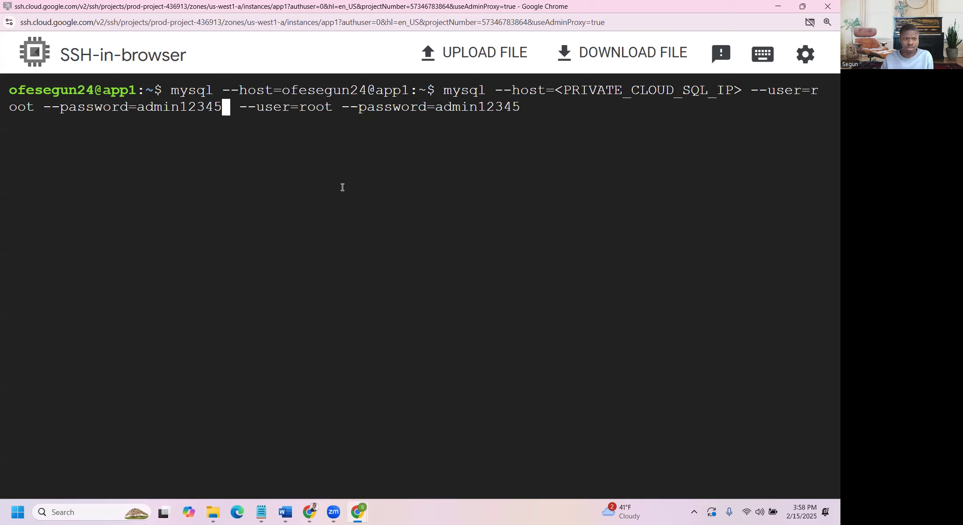
key("Right")
key("Right")
key("Right")
key("Right")
key("Right")
key("Right")
key("Right")
key("Right")
key("Right")
key("Right")
key("Right")
key("Right")
key("Right")
key("Right")
key("Right")
key("Right")
key("Right")
key("Right")
key("Right")
key("Right")
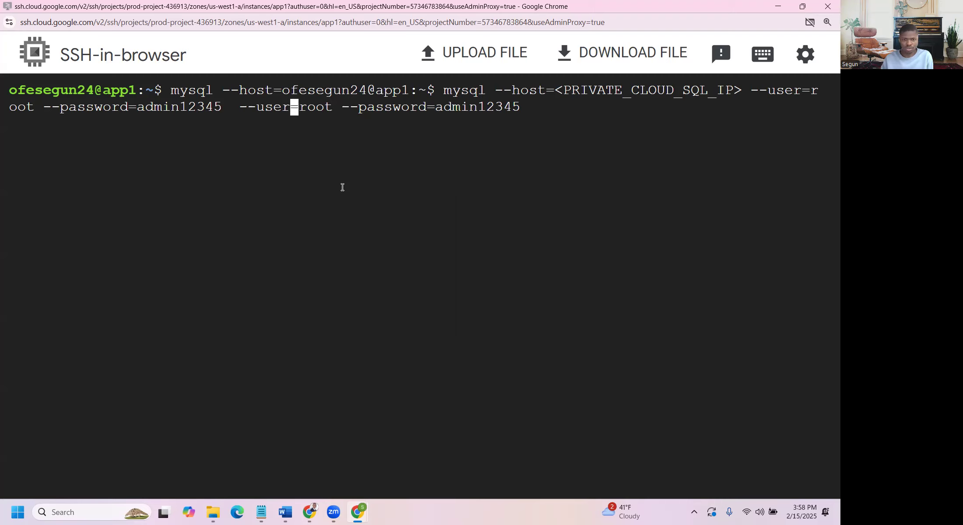
key("Left")
key("Left")
key("Left")
key("Left")
key("Left")
key("Left")
key("Left")
key("Left")
key("Left")
key("Left")
key("Left")
key("Left")
key("Left")
key("Left")
key("Left")
key("Left")
key("Left")
key("Left")
key("Left")
key("Left")
key("Left")
key("Left")
key("Left")
key("Left")
key("Left")
key("Left")
key("Left")
key("Left")
key("Left")
key("Left")
key("Left")
key("Left")
key("Left")
key("Left")
key("Left")
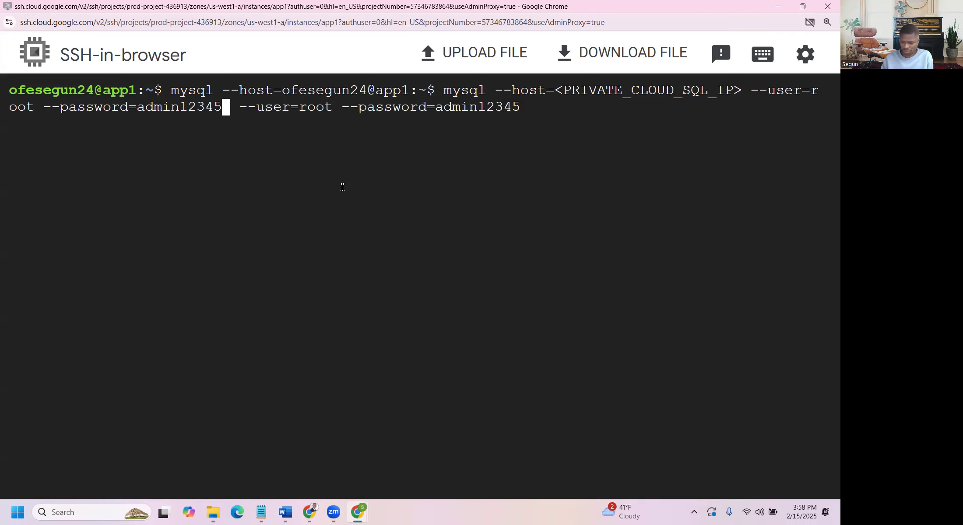
key("BackSpace")
key("BackSpace")
key("BackSpace")
key("BackSpace")
key("BackSpace")
key("BackSpace")
key("BackSpace")
key("BackSpace")
key("BackSpace")
key("BackSpace")
key("BackSpace")
key("BackSpace")
key("BackSpace")
key("BackSpace")
key("BackSpace")
key("BackSpace")
key("BackSpace")
key("BackSpace")
key("BackSpace")
key("BackSpace")
key("BackSpace")
key("BackSpace")
key("BackSpace")
key("BackSpace")
key("BackSpace")
key("BackSpace")
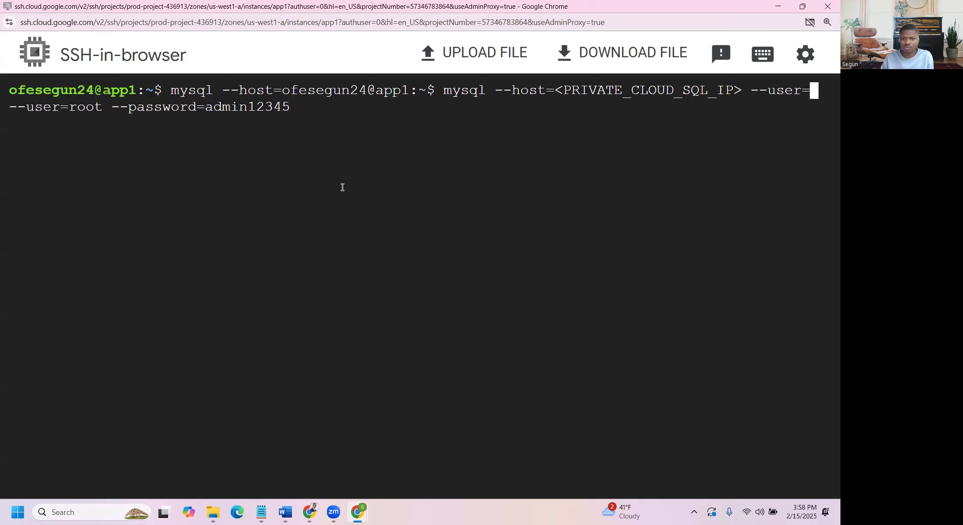
key("BackSpace")
key("BackSpace")
key("BackSpace")
key("BackSpace")
key("BackSpace")
key("BackSpace")
key("BackSpace")
key("BackSpace")
key("BackSpace")
key("BackSpace")
key("BackSpace")
key("BackSpace")
key("BackSpace")
key("BackSpace")
key("BackSpace")
key("BackSpace")
key("BackSpace")
key("BackSpace")
key("BackSpace")
key("BackSpace")
key("BackSpace")
key("BackSpace")
key("BackSpace")
key("BackSpace")
key("BackSpace")
key("BackSpace")
key("BackSpace")
key("BackSpace")
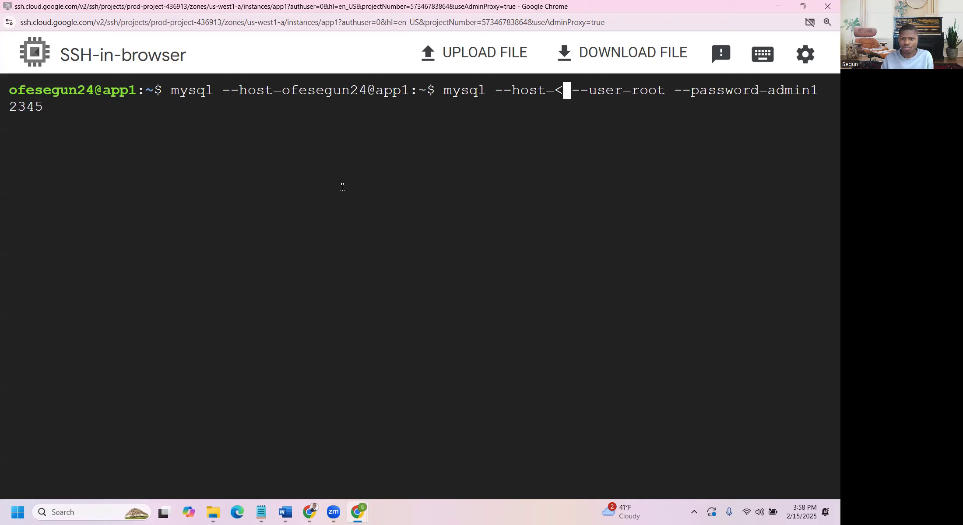
key("BackSpace")
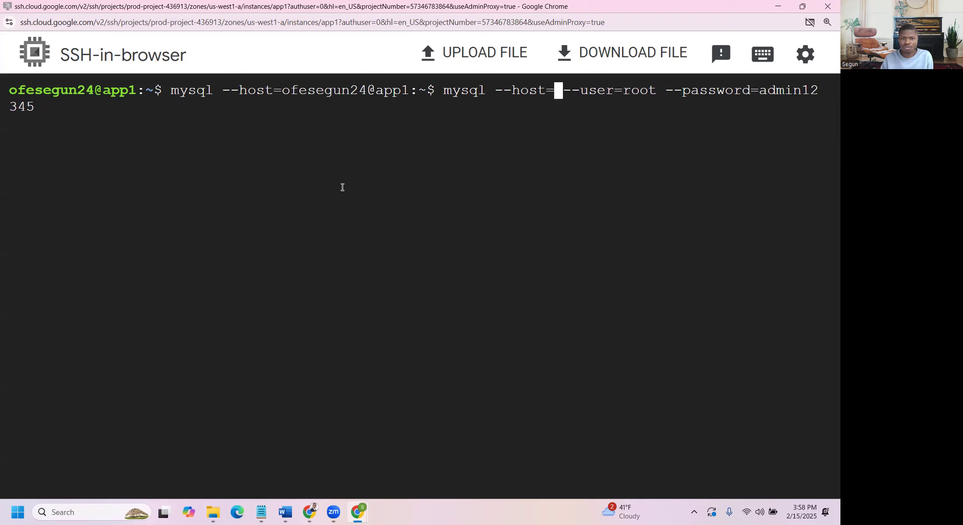
key("BackSpace")
key("BackSpace")
key("BackSpace")
key("BackSpace")
key("BackSpace")
key("BackSpace")
key("BackSpace")
key("BackSpace")
key("BackSpace")
key("BackSpace")
key("BackSpace")
key("BackSpace")
key("BackSpace")
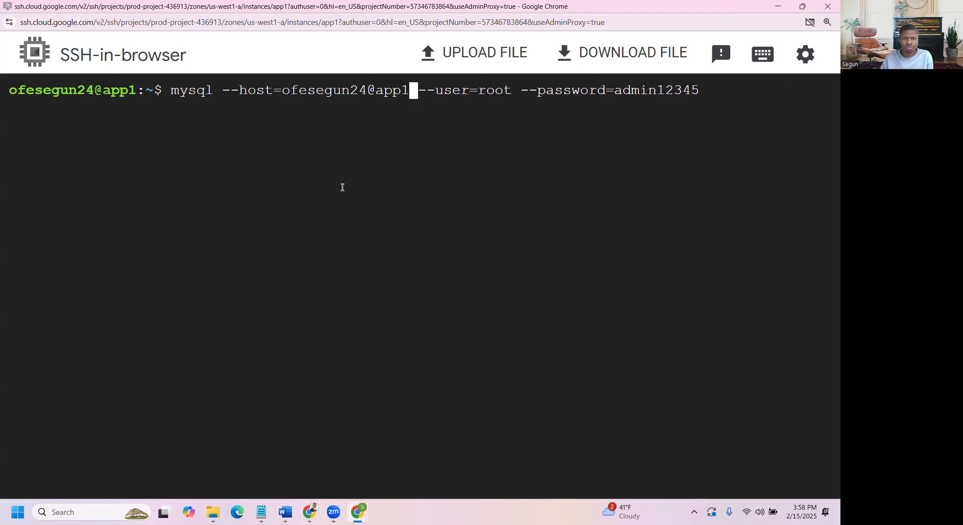
Clear the entire garbled mysql command, including its user and password options, from the app1 prompt.
key("Right")
key("Right")
key("Right")
key("Right")
key("Right")
key("Right")
key("Right")
key("Right")
key("Right")
key("Right")
key("Right")
key("Right")
key("Right")
key("Right")
key("Right")
key("Right")
key("Right")
key("Right")
key("Right")
key("Right")
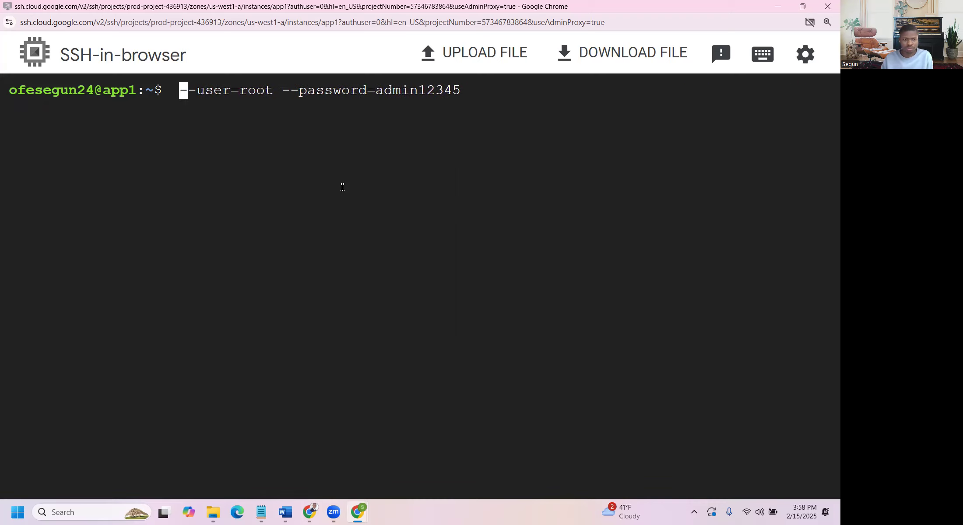
key("Right")
key("Right")
key("Right")
key("Right")
key("Right")
key("Right")
key("Right")
key("Right")
key("Right")
key("Right")
key("Right")
key("Right")
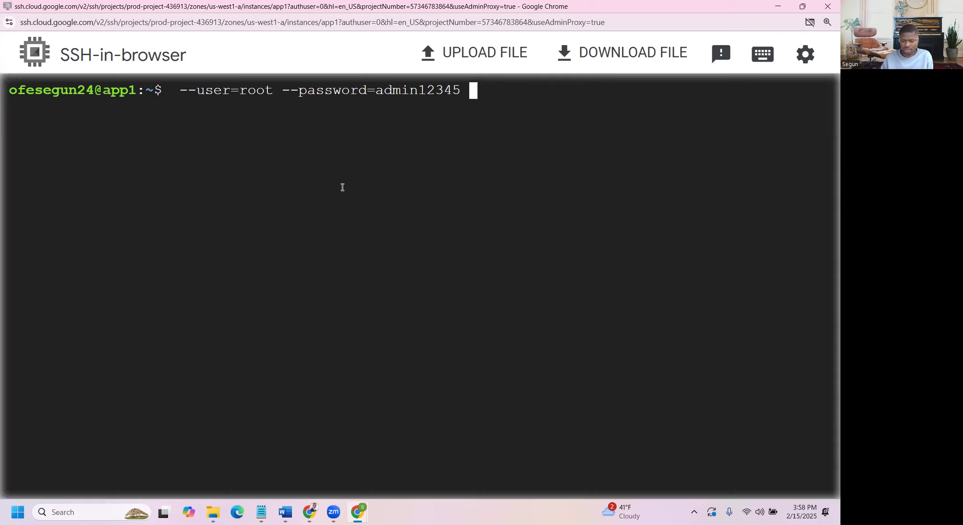
key("BackSpace")
key("BackSpace")
key("BackSpace")
key("BackSpace")
key("BackSpace")
key("BackSpace")
key("BackSpace")
key("BackSpace")
key("BackSpace")
key("BackSpace")
key("BackSpace")
key("BackSpace")
key("BackSpace")
key("BackSpace")
key("BackSpace")
key("BackSpace")
key("BackSpace")
key("BackSpace")
key("BackSpace")
key("BackSpace")
key("BackSpace")
key("BackSpace")
key("BackSpace")
key("BackSpace")
key("BackSpace")
key("BackSpace")
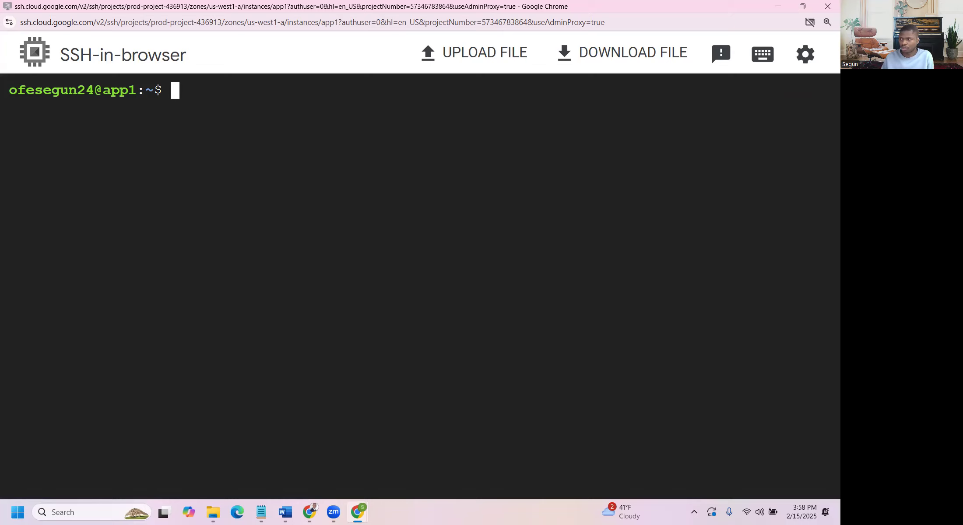
Copy the mysql connection command from the Word notes and paste it at the app1 prompt, including the root user and password option.
key("alt+Tab")
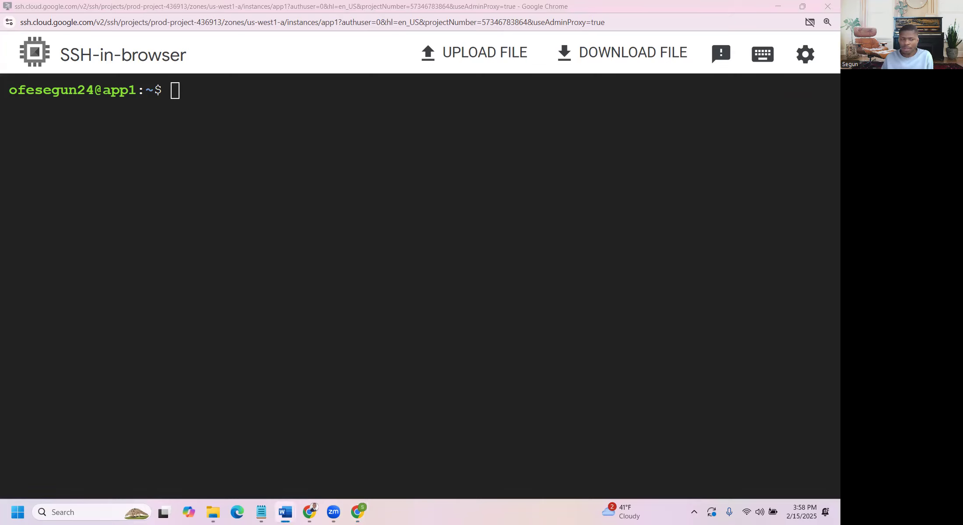
right_click(191, 99)
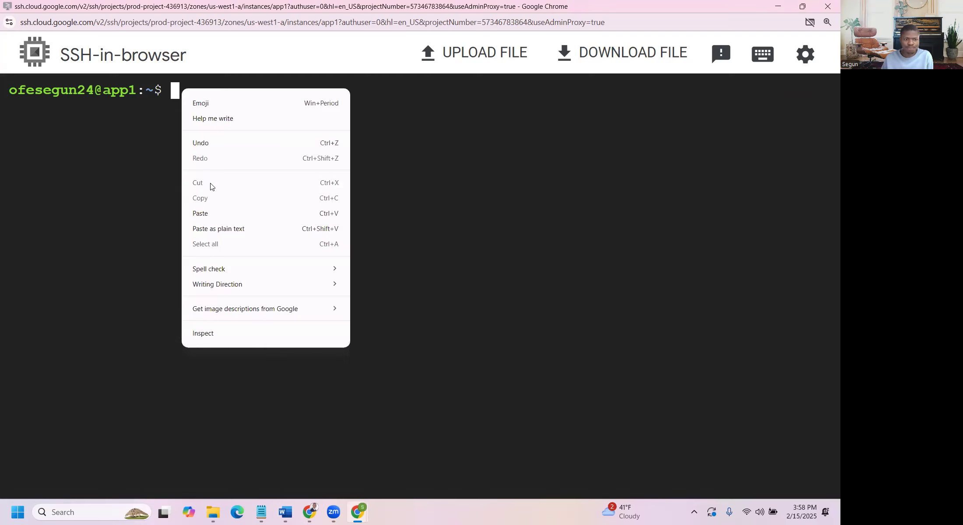
left_click(209, 212)
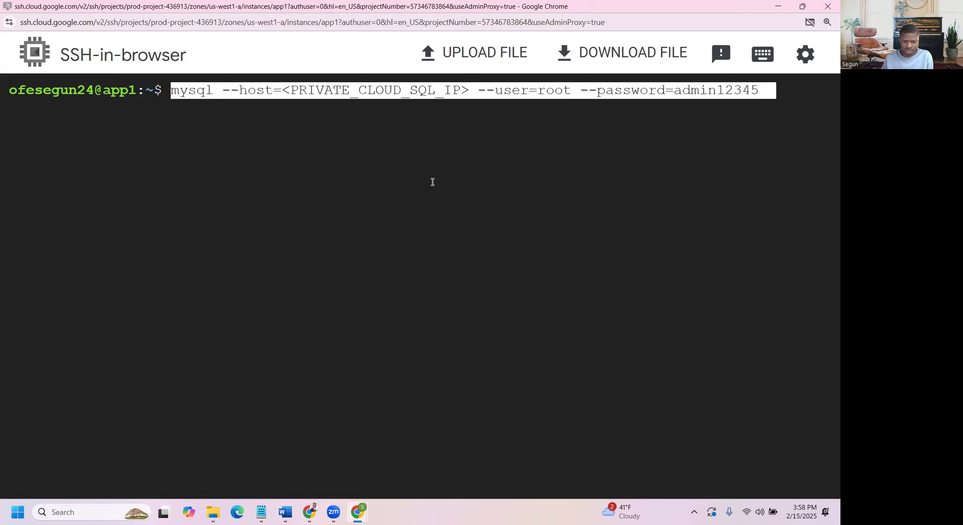
Switch to the Cloud SQL instances list and copy the private IP address of cloudsql1.
mouse_move(357, 512)
left_click(324, 428)
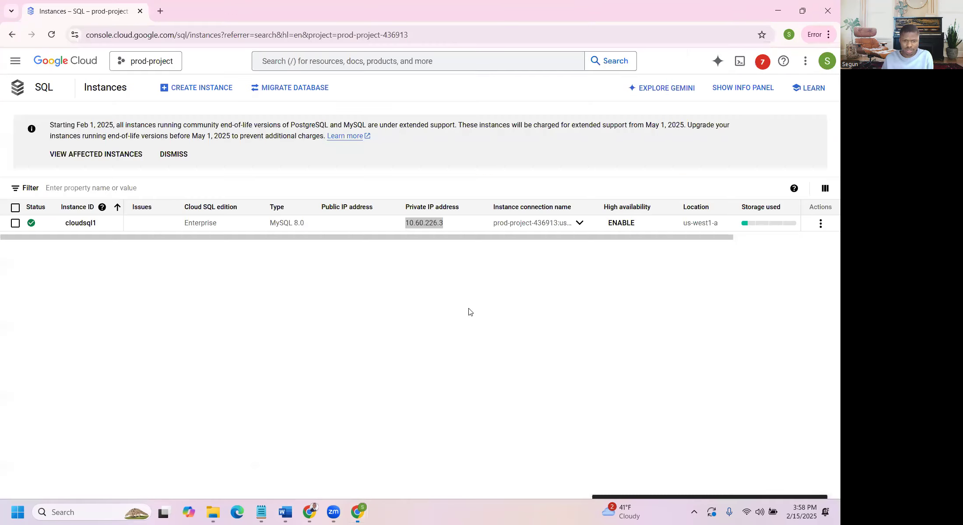
double_click(412, 223)
right_click(414, 225)
left_click(432, 237)
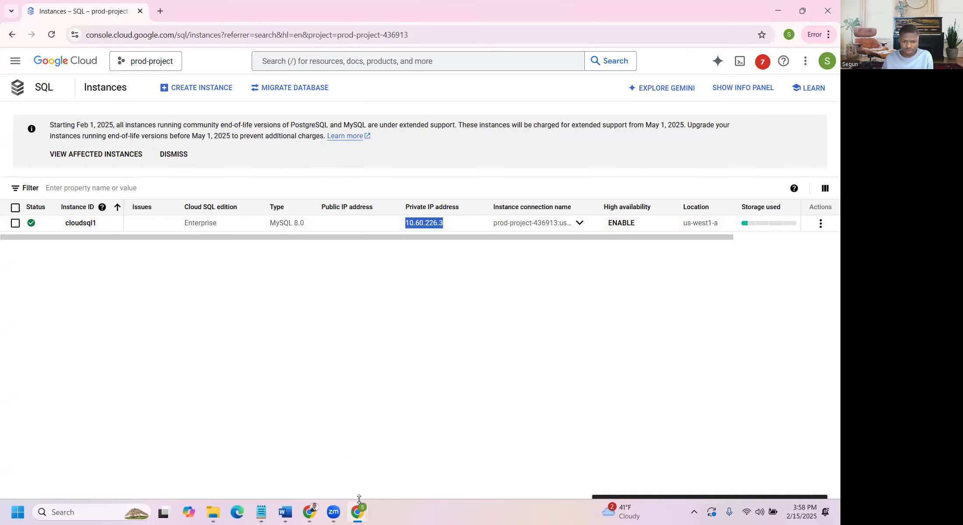
Return to the app1 SSH session and remove the <PRIVATE_CLOUD_SQL_IP> placeholder after --host= in the newly pasted mysql command.
mouse_move(358, 512)
left_click(392, 456)
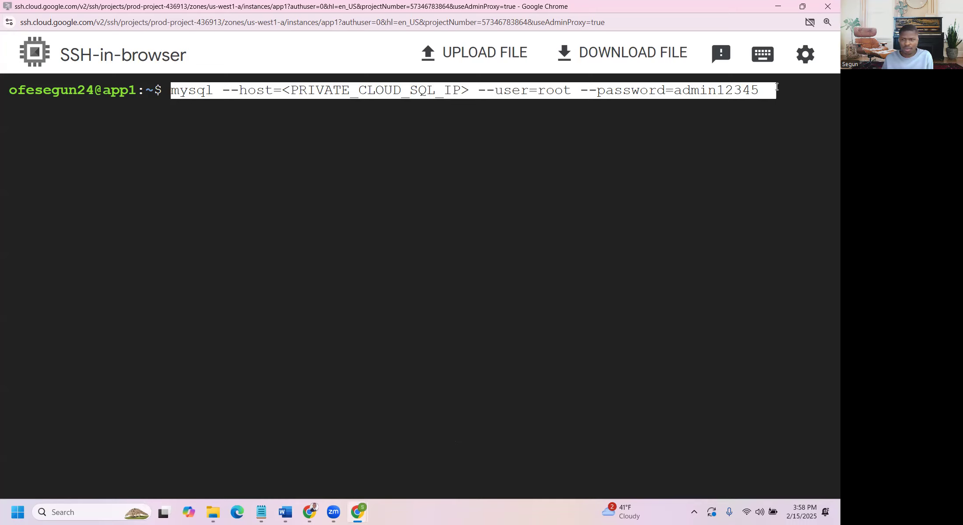
key("Left")
key("Left")
key("Left")
key("Left")
key("Left")
key("Left")
key("Left")
key("Left")
key("Left")
key("Left")
key("Left")
key("Left")
key("Left")
key("Left")
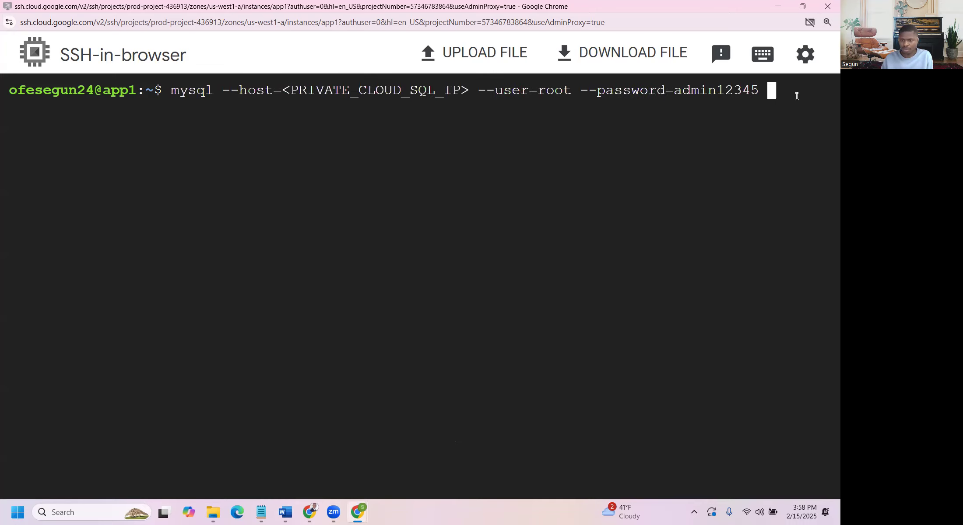
key("Left")
key("Left")
key("Left")
key("Left")
key("Left")
key("Left")
key("Left")
key("Left")
key("Left")
key("Left")
key("Left")
key("Left")
key("Left")
key("Left")
key("Left")
key("Left")
key("Left")
key("Left")
key("Left")
key("Left")
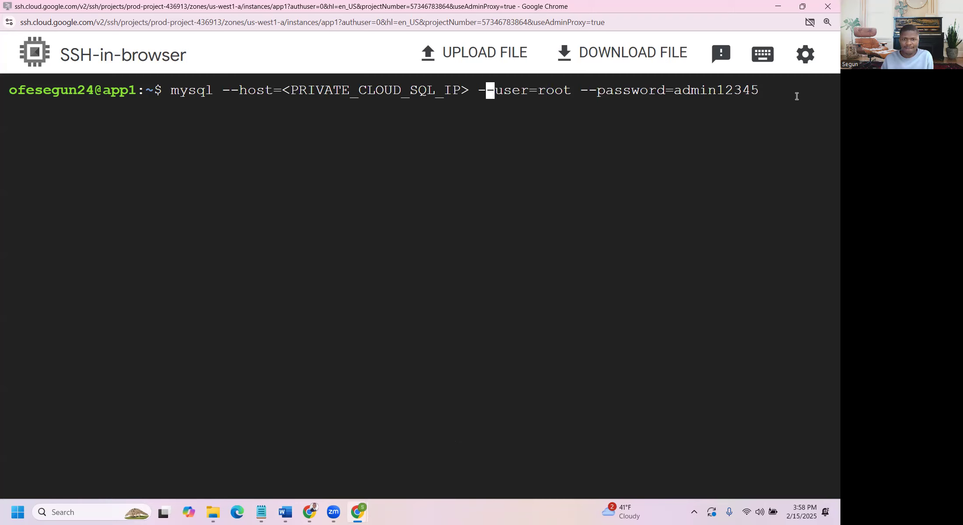
key("BackSpace")
key("BackSpace")
key("BackSpace")
key("BackSpace")
key("BackSpace")
key("BackSpace")
key("BackSpace")
key("BackSpace")
key("BackSpace")
key("BackSpace")
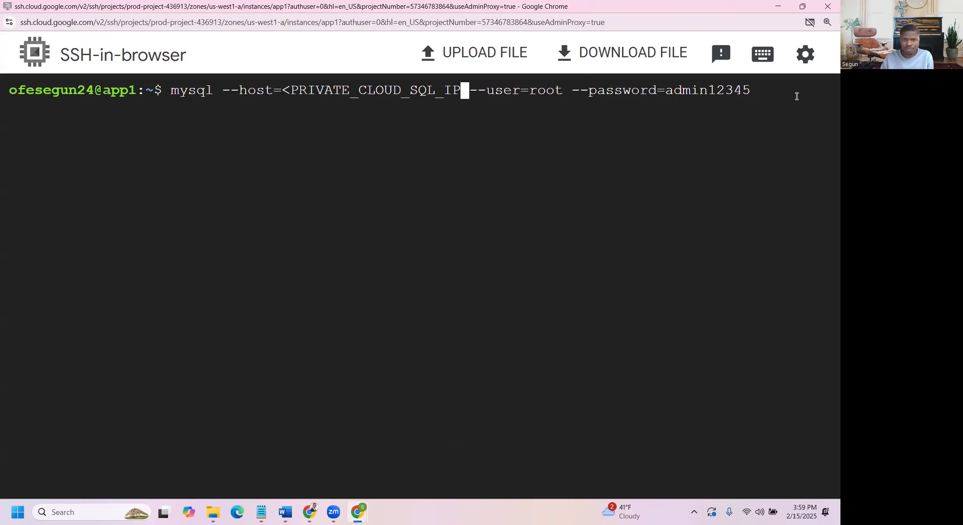
key("BackSpace")
key("BackSpace")
key("BackSpace")
key("BackSpace")
key("BackSpace")
key("BackSpace")
key("BackSpace")
key("BackSpace")
key("BackSpace")
key("BackSpace")
key("BackSpace")
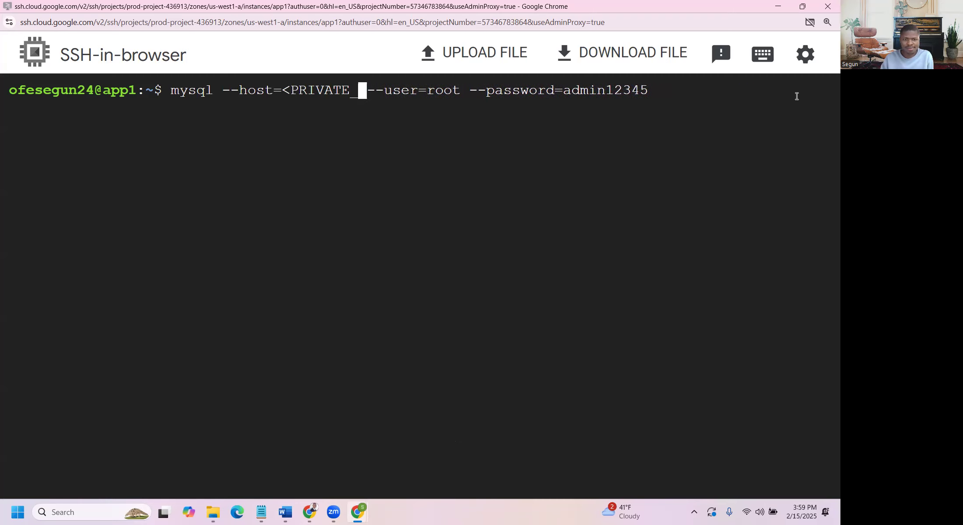
key("BackSpace")
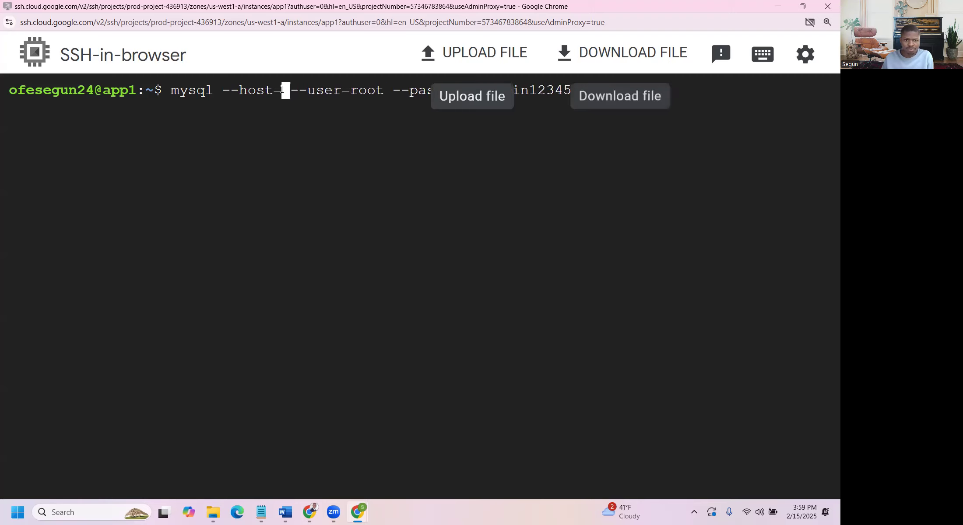
Paste 10.60.226.3 as the --host value and run the mysql command to connect as root.
right_click(285, 90)
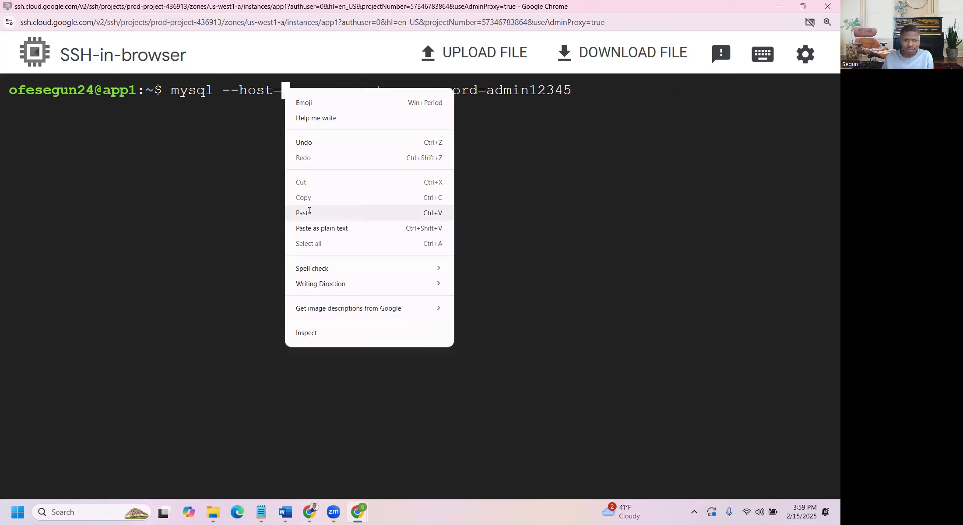
left_click(309, 212)
key("Right")
key("Right")
key("Right")
key("Right")
key("Right")
key("Right")
key("Right")
key("Right")
key("Right")
key("Right")
key("Right")
key("Right")
key("Right")
key("Right")
key("Right")
key("Right")
key("Right")
key("Right")
key("Right")
key("Right")
key("Right")
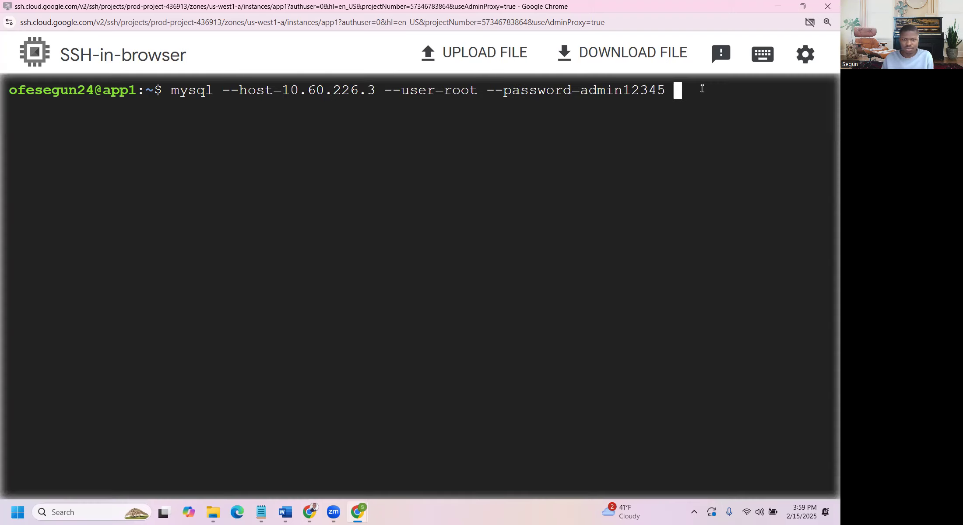
key("Return")
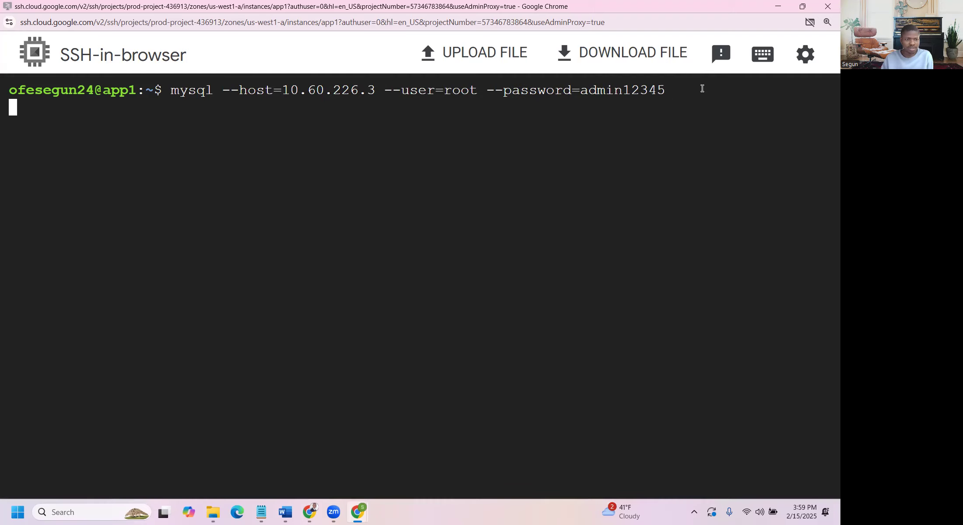